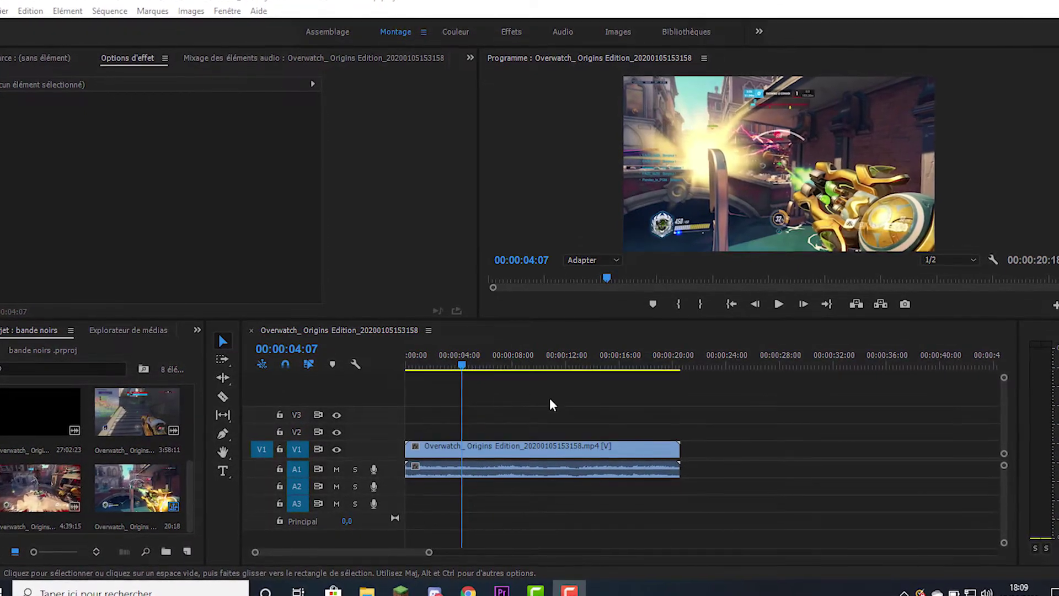
Step: Switch to Chrome and examine the image results for "bande noir vidéo png", previewing the missnumerique.com picture with transparent centre and black bars
{"action": "left_click", "coordinate": [471, 582]}
{"action": "scroll", "coordinate": [342, 162], "scroll_direction": "up", "scroll_amount": 6}
{"action": "scroll", "coordinate": [339, 172], "scroll_direction": "down", "scroll_amount": 6}
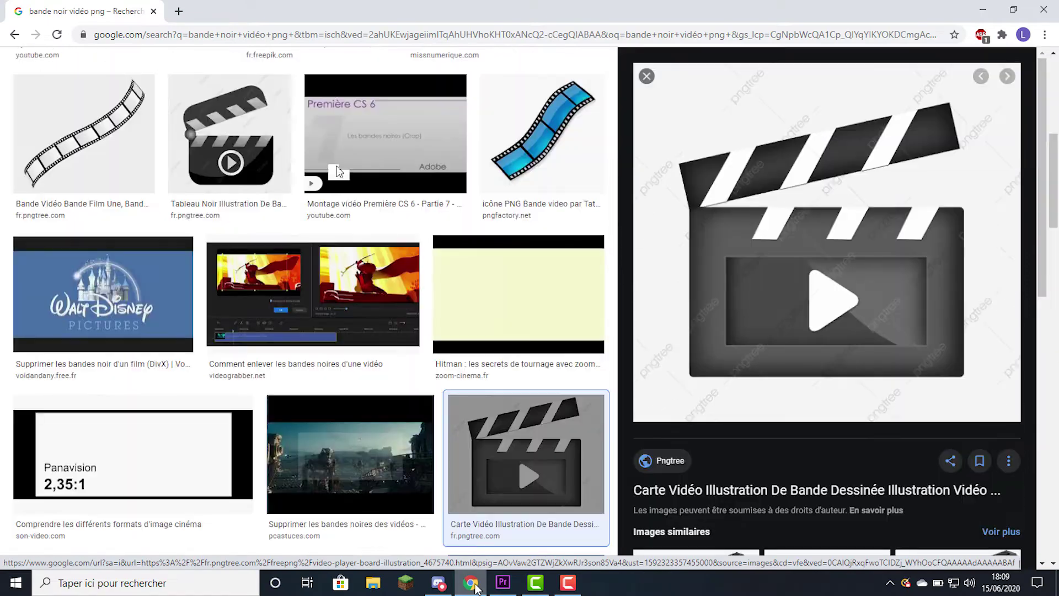
{"action": "scroll", "coordinate": [338, 171], "scroll_direction": "up", "scroll_amount": 8}
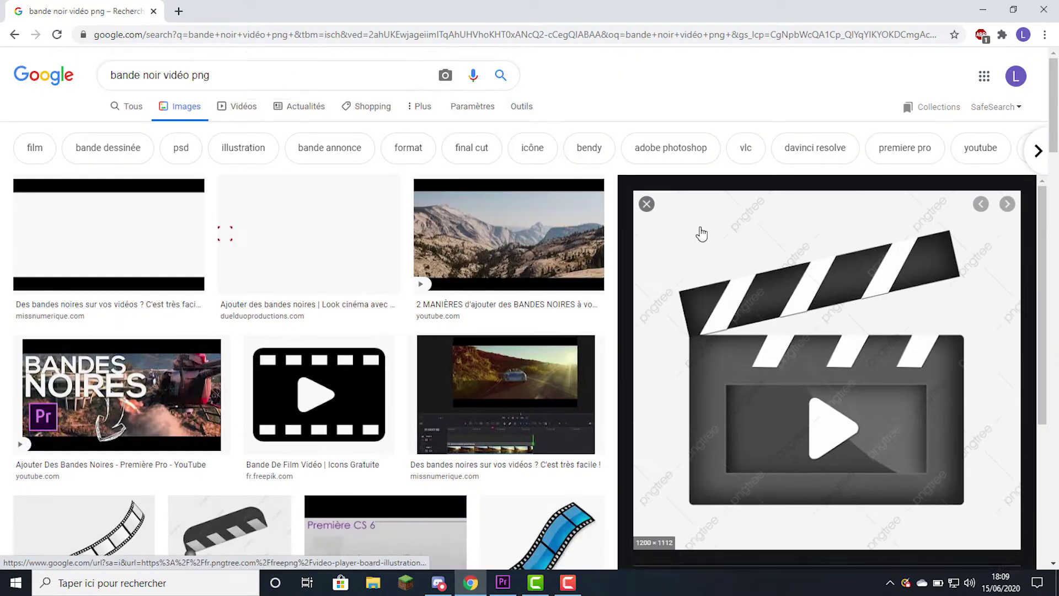
{"action": "left_click", "coordinate": [647, 204]}
{"action": "scroll", "coordinate": [411, 270], "scroll_direction": "down", "scroll_amount": 1}
{"action": "scroll", "coordinate": [411, 270], "scroll_direction": "down", "scroll_amount": 2}
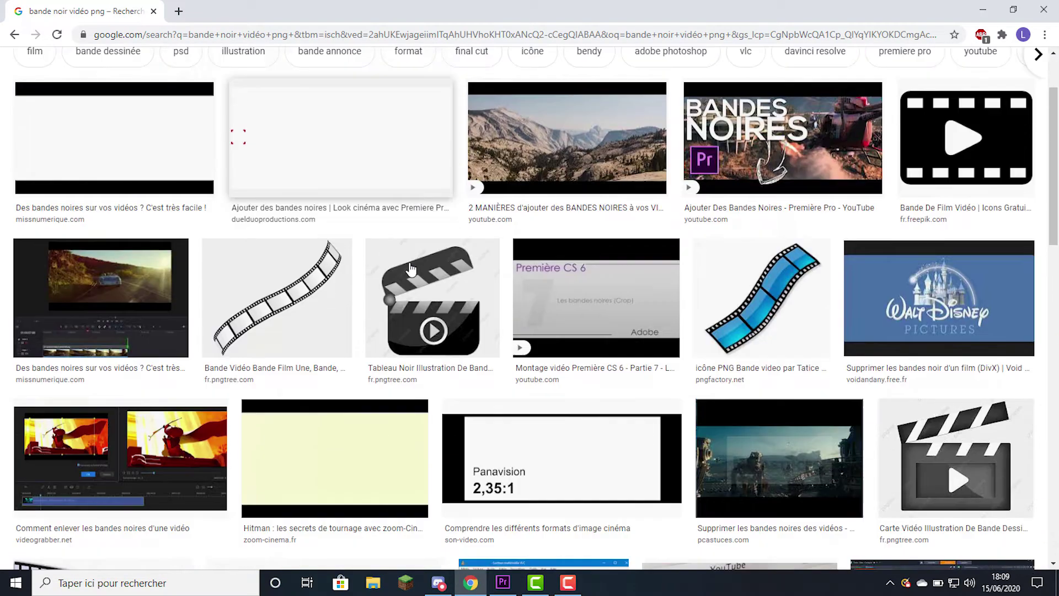
{"action": "scroll", "coordinate": [331, 248], "scroll_direction": "up", "scroll_amount": 2}
{"action": "left_click", "coordinate": [189, 230]}
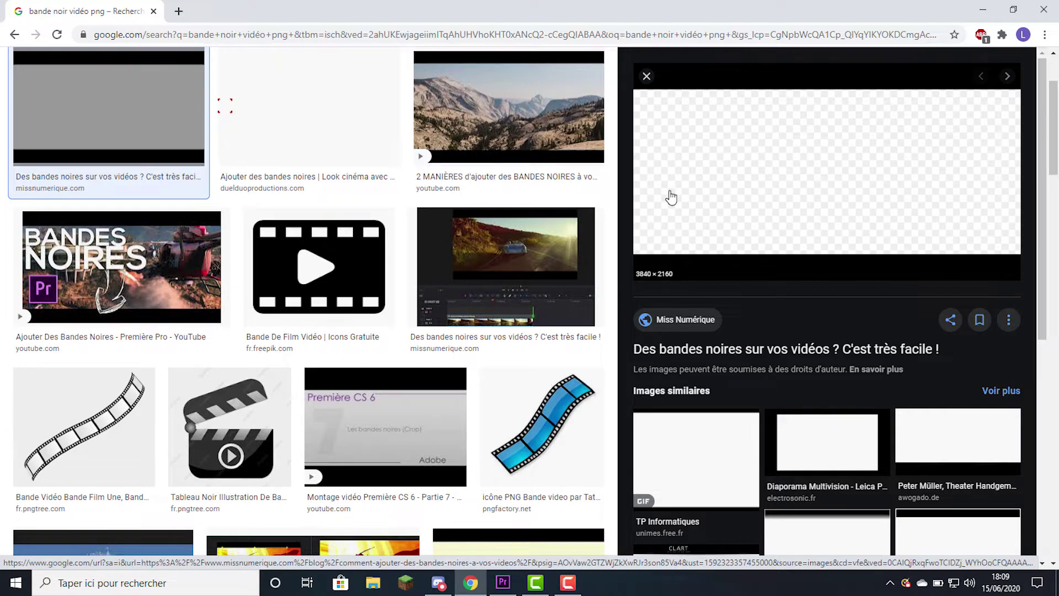
{"action": "left_click", "coordinate": [647, 77]}
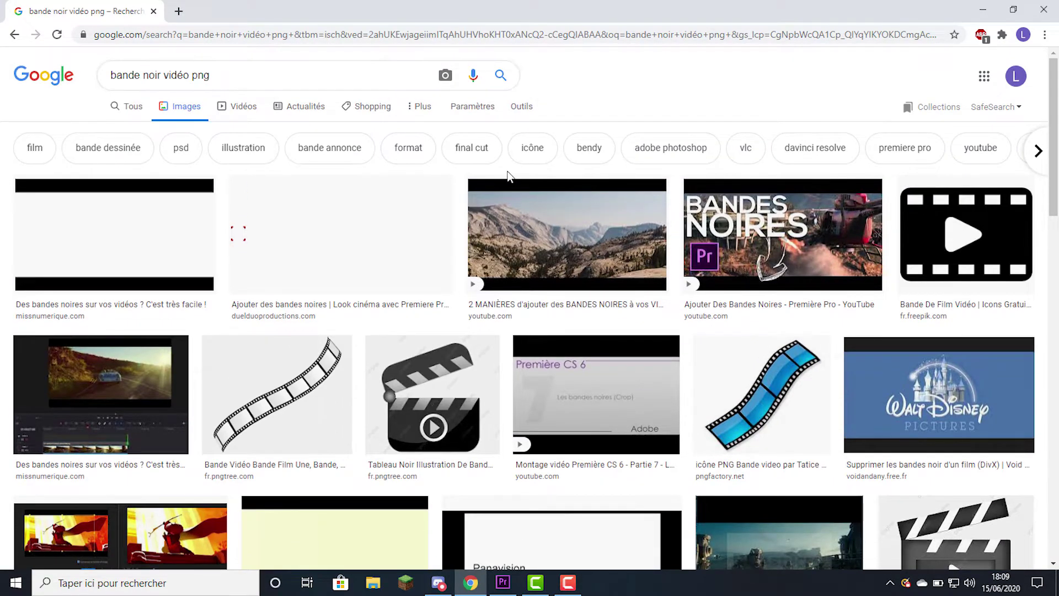
{"action": "scroll", "coordinate": [532, 246], "scroll_direction": "down", "scroll_amount": 1}
{"action": "scroll", "coordinate": [533, 248], "scroll_direction": "down", "scroll_amount": 3}
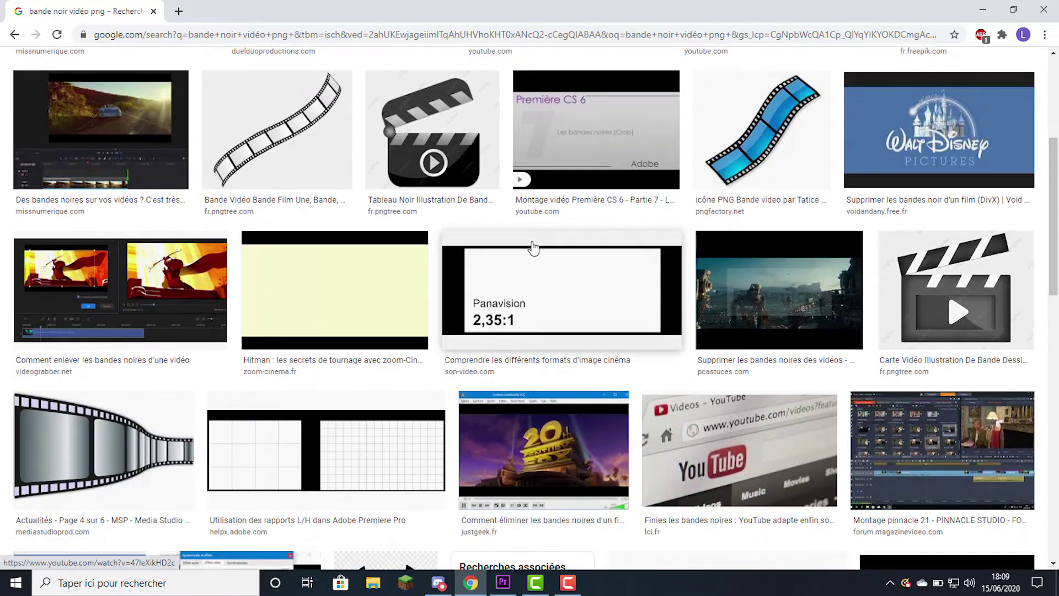
{"action": "scroll", "coordinate": [532, 248], "scroll_direction": "up", "scroll_amount": 1}
{"action": "scroll", "coordinate": [529, 243], "scroll_direction": "up", "scroll_amount": 3}
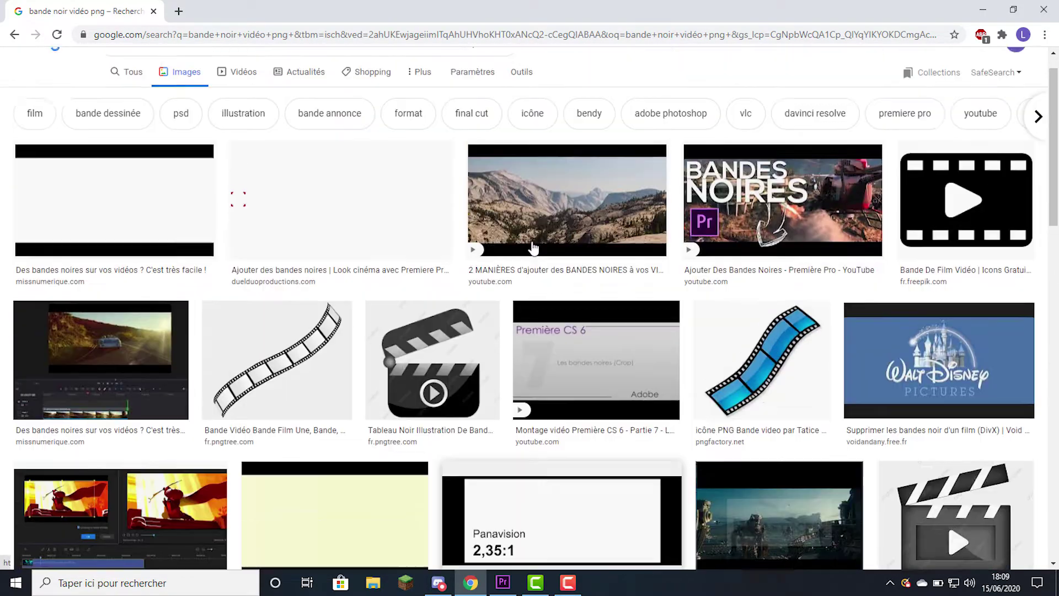
{"action": "scroll", "coordinate": [530, 243], "scroll_direction": "down", "scroll_amount": 3}
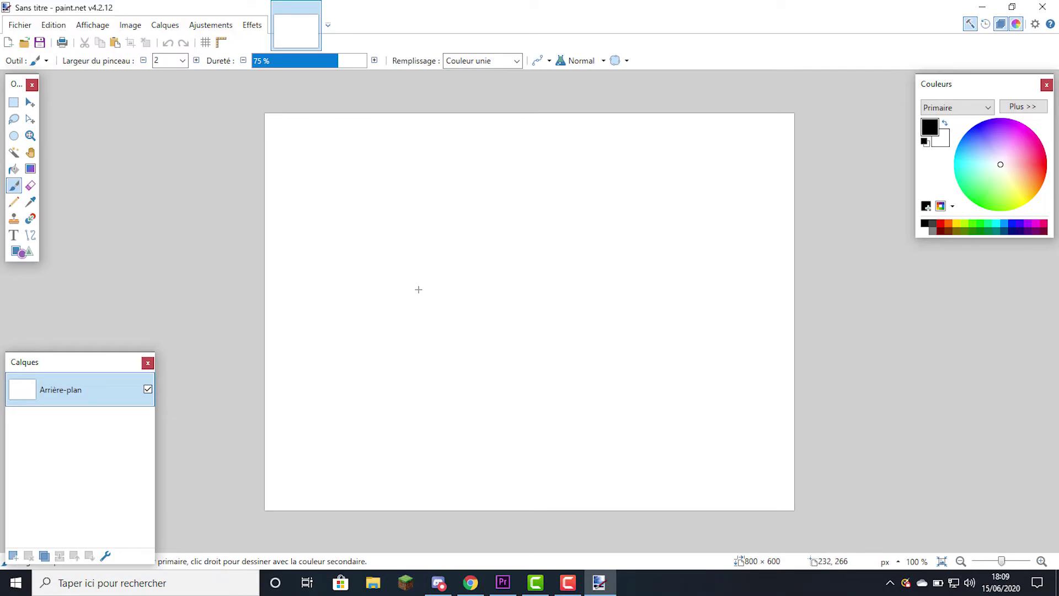
Step: Create a new paint.net image 1280 pixels wide and 720 pixels high
{"action": "left_click", "coordinate": [9, 42]}
{"action": "type", "text": "1280"}
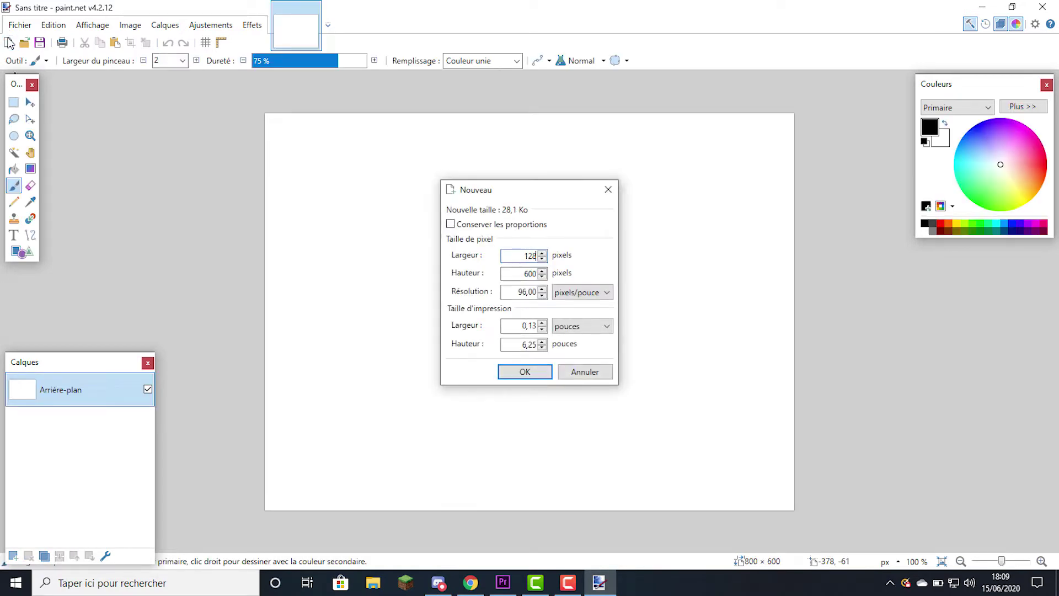
{"action": "type", "text": "720"}
{"action": "key", "text": "Return"}
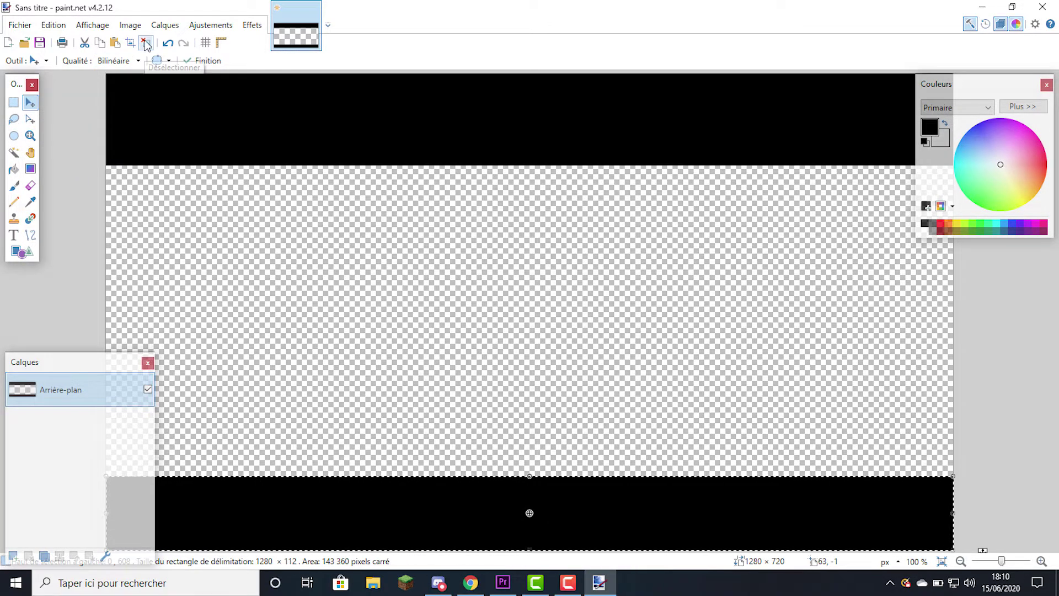
Step: Deselect the lower black bar, hide the layers window and save the image to the desktop as a PNG named "bande noir"
{"action": "left_click", "coordinate": [146, 44]}
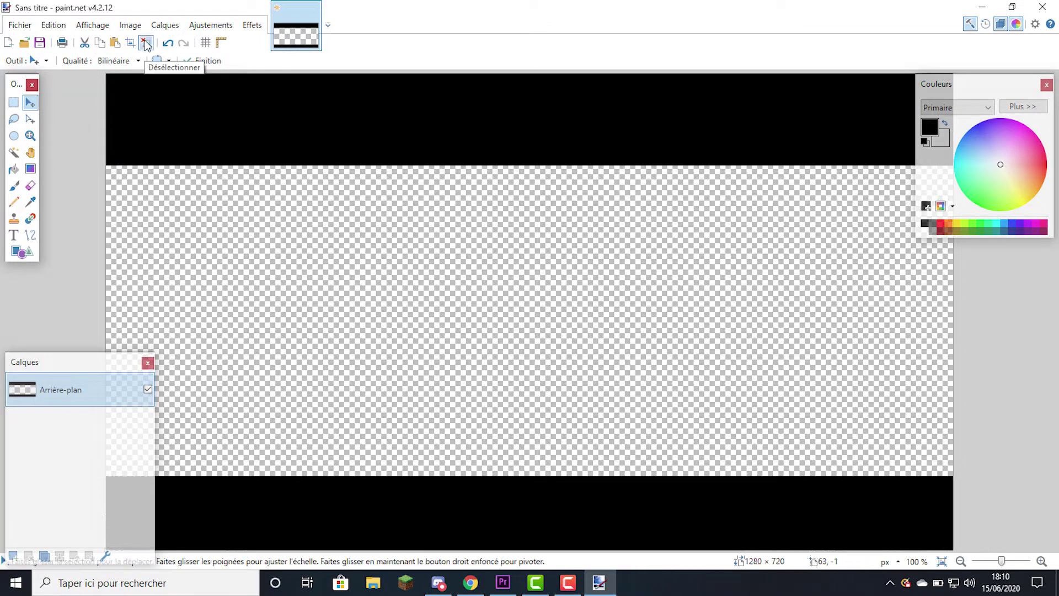
{"action": "key", "text": "F7"}
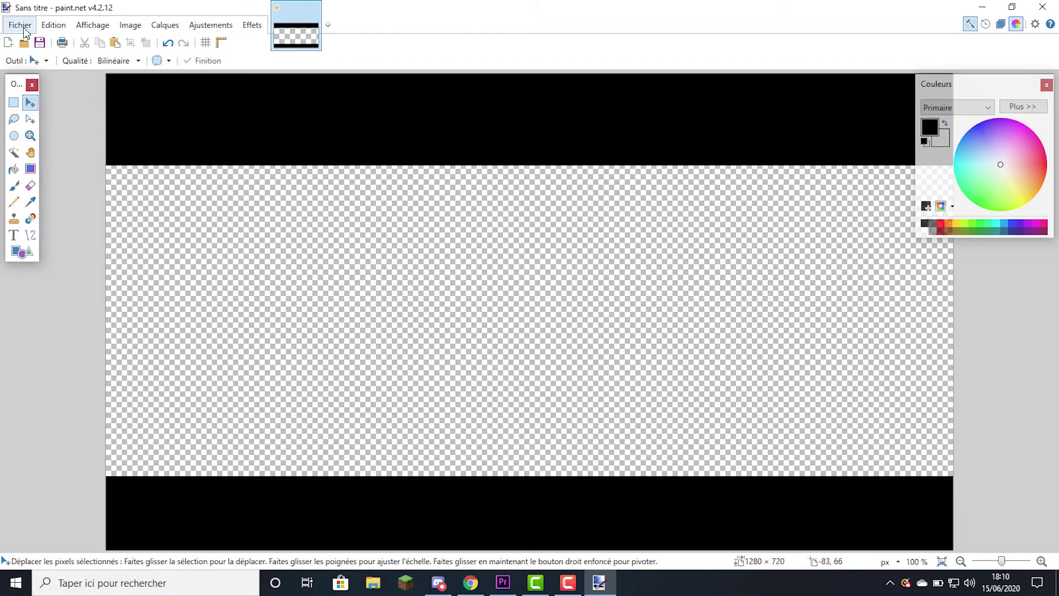
{"action": "key", "text": "ctrl+s"}
{"action": "type", "text": "bande noir"}
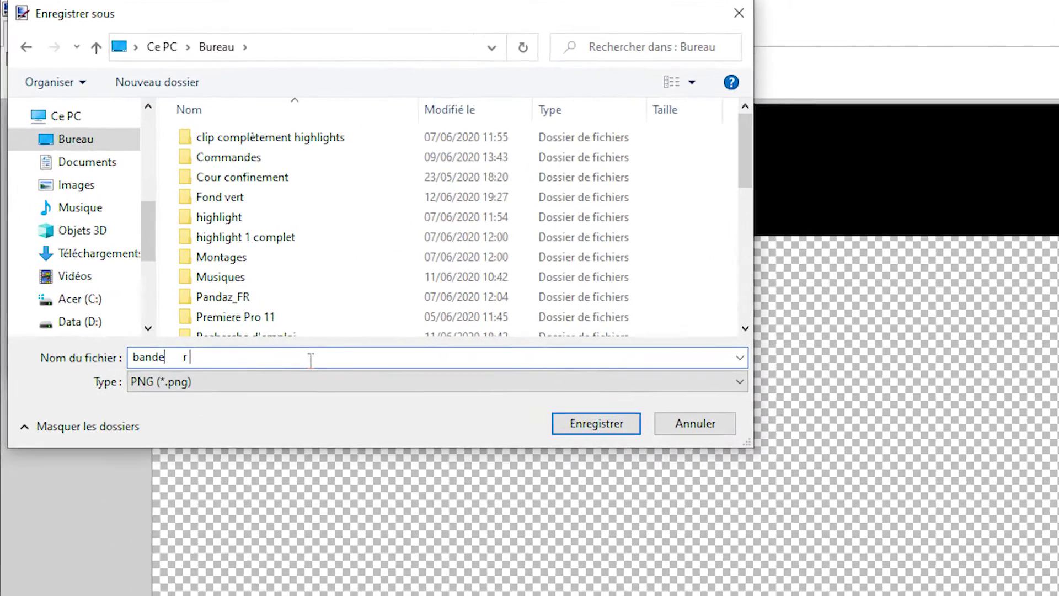
{"action": "left_click", "coordinate": [230, 266]}
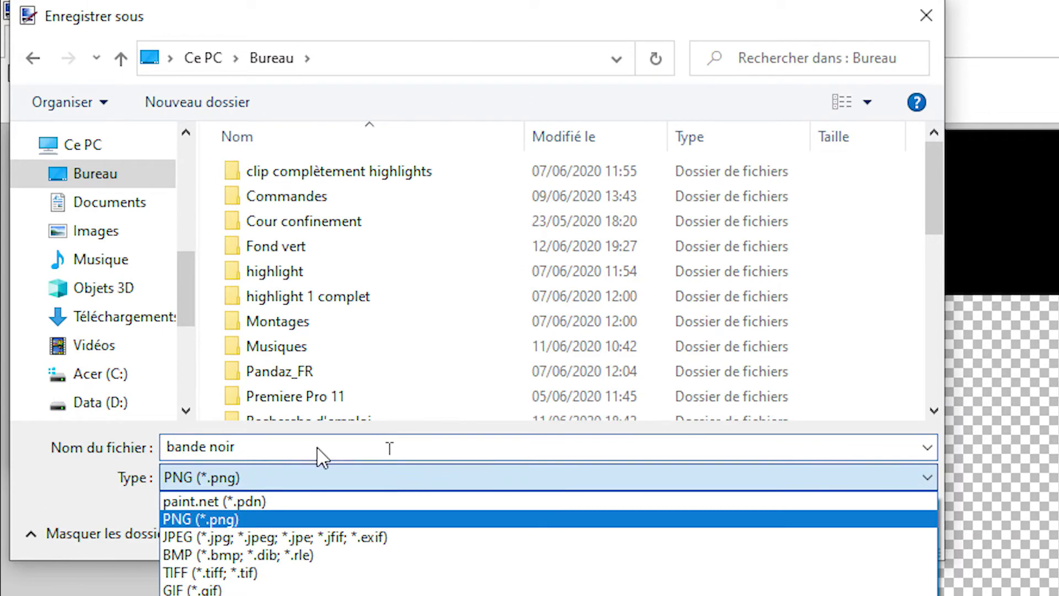
{"action": "left_click", "coordinate": [309, 519]}
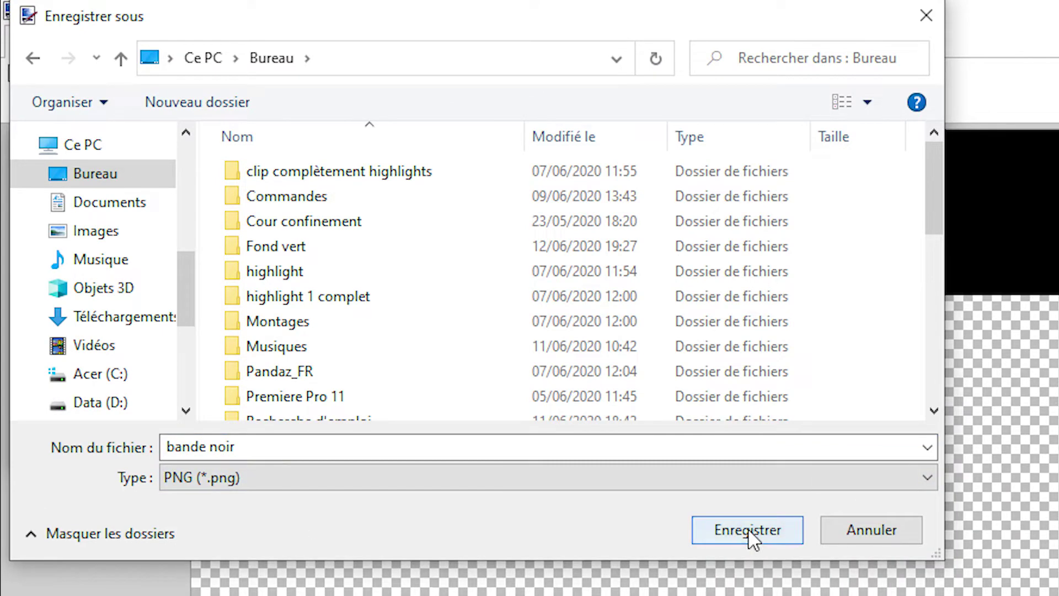
{"action": "left_click", "coordinate": [749, 533]}
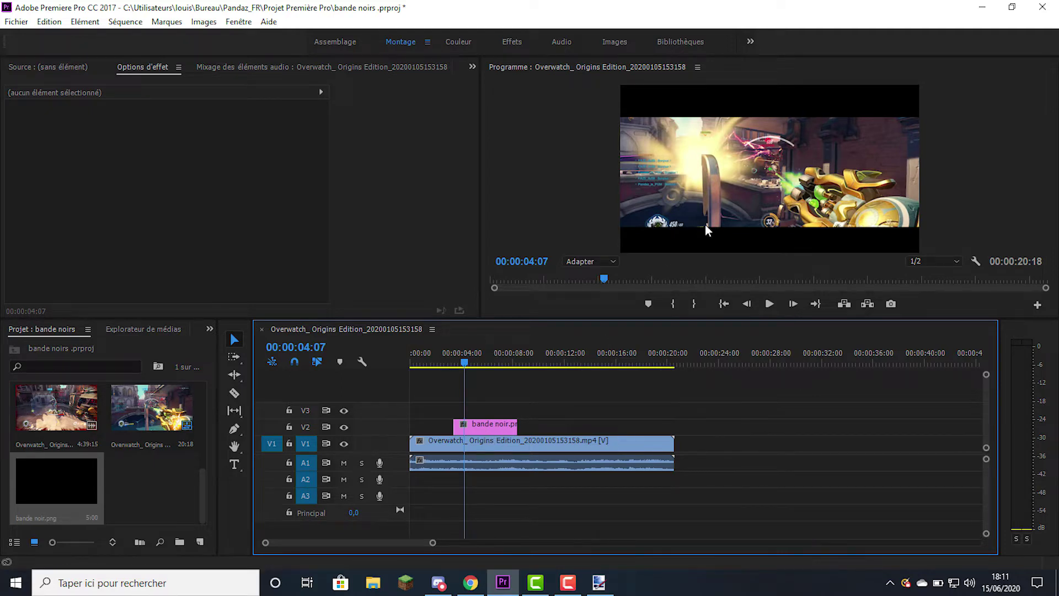
Step: Examine the effect options of the bande noir.png clip on V2, check the source image in paint.net and return to Premiere Pro
{"action": "double_click", "coordinate": [493, 426]}
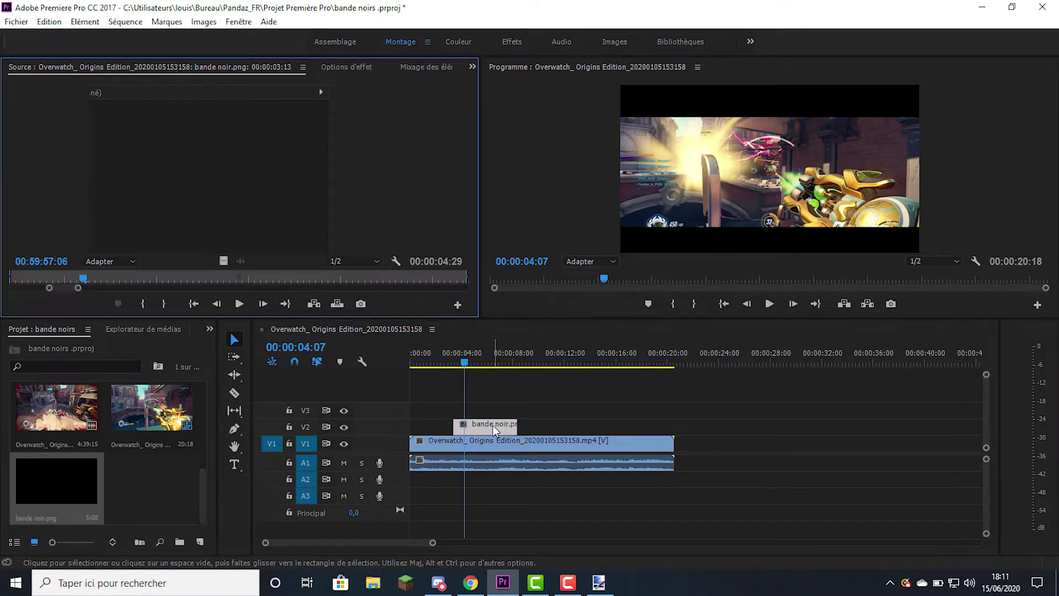
{"action": "left_click", "coordinate": [549, 217]}
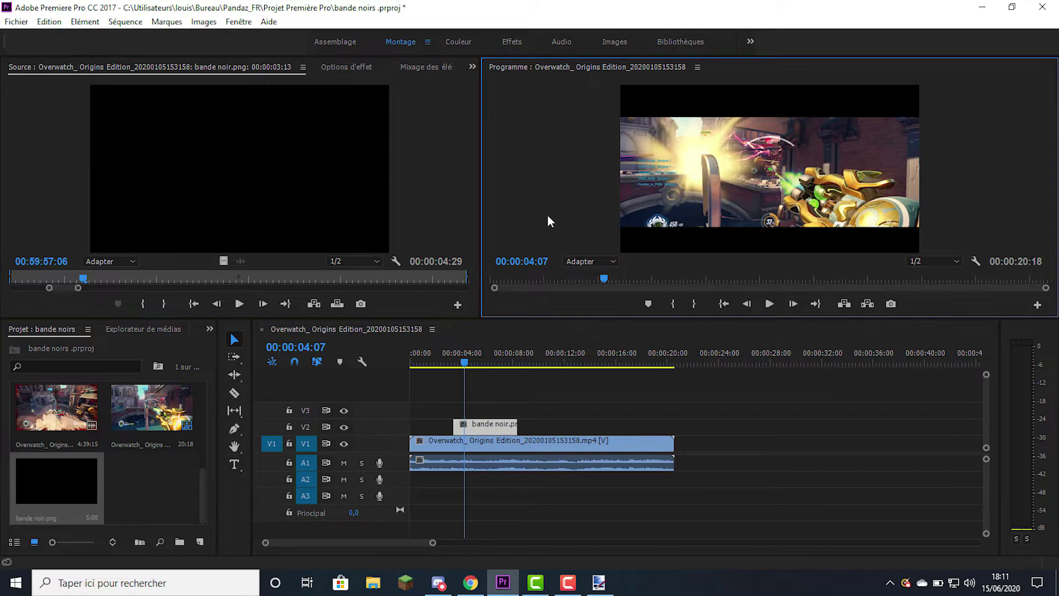
{"action": "left_click", "coordinate": [343, 67]}
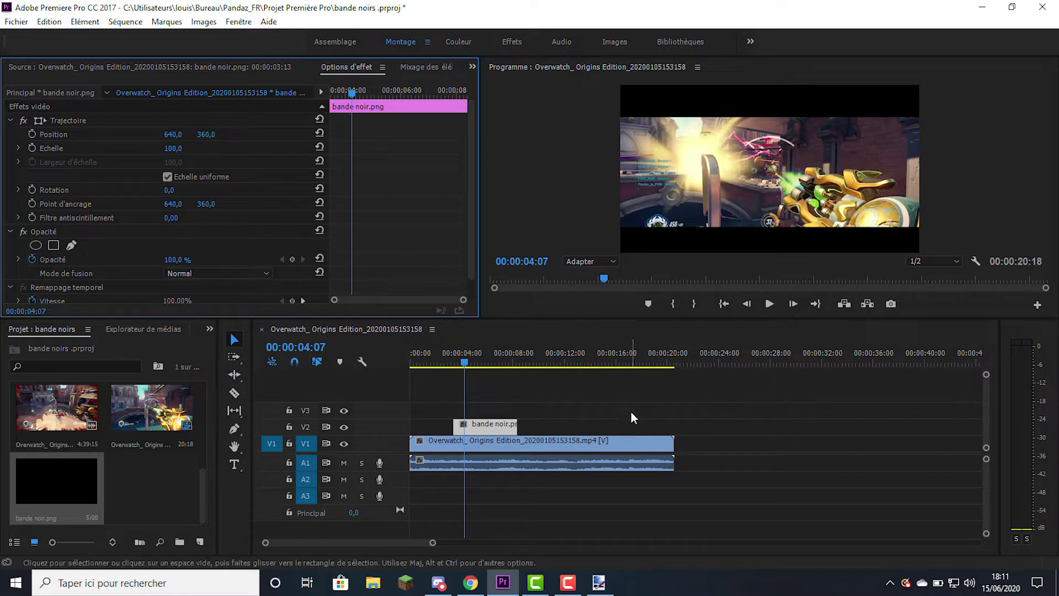
{"action": "left_click", "coordinate": [598, 582]}
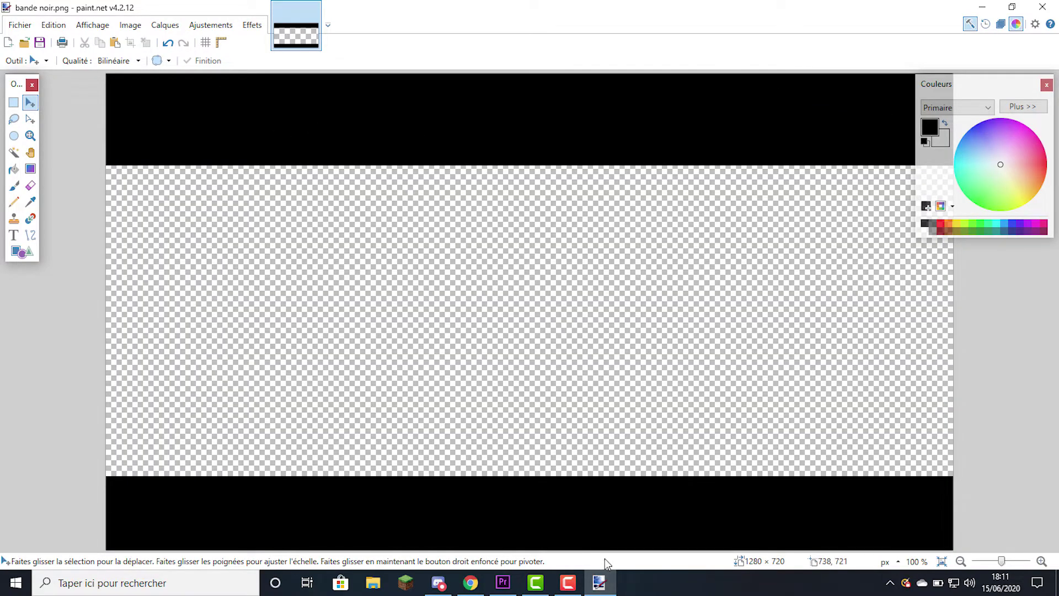
{"action": "left_click", "coordinate": [503, 582]}
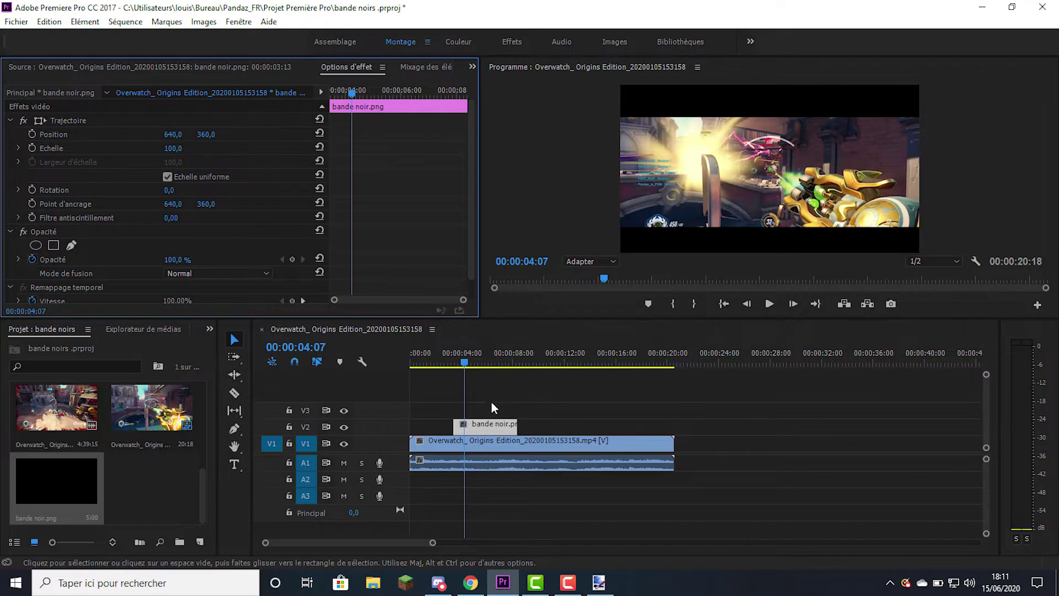
Step: Delete the bande noir.png clip from track V2 and move the playhead to 00:00:07:14
{"action": "right_click", "coordinate": [492, 426]}
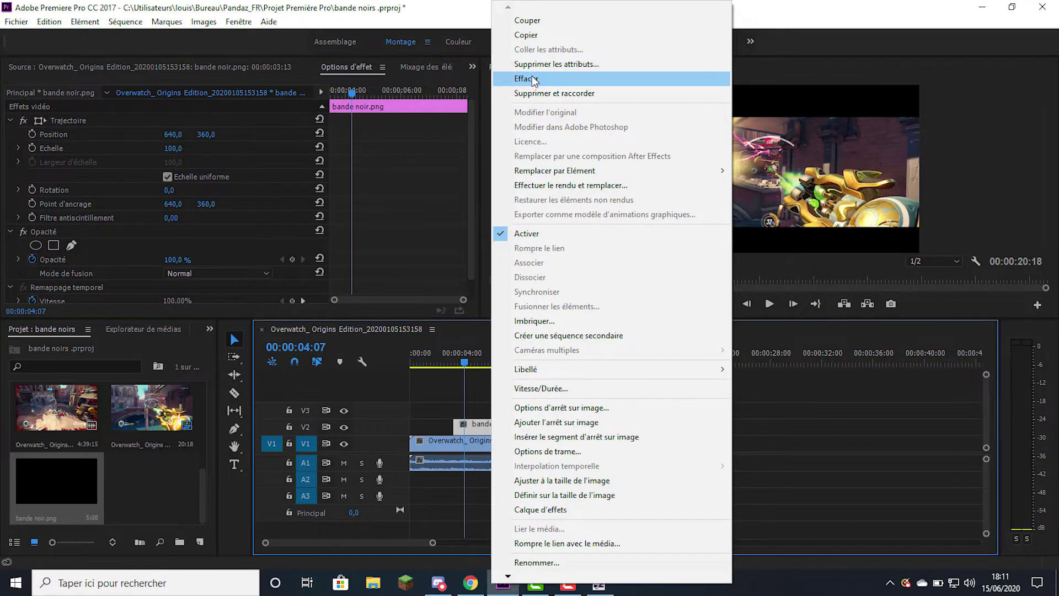
{"action": "left_click", "coordinate": [530, 79]}
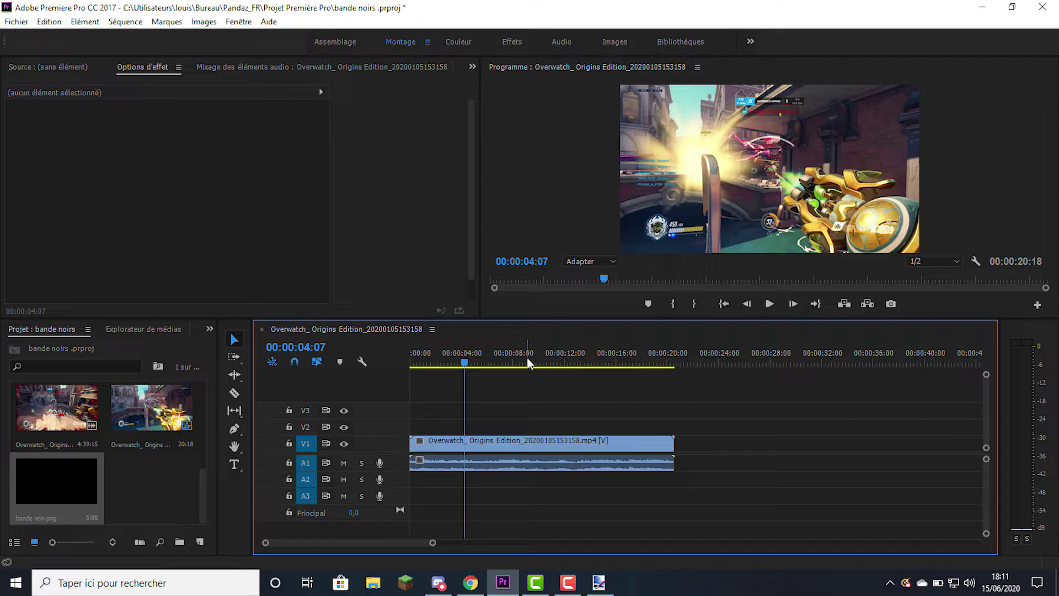
{"action": "left_click", "coordinate": [506, 362]}
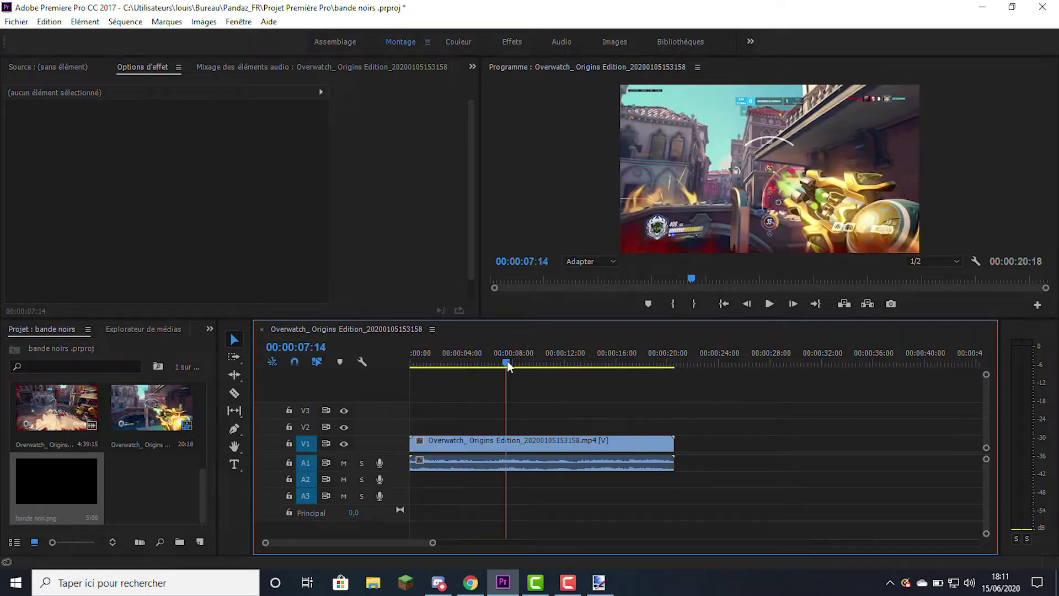
Step: Search the effects for Recadrage and apply it to the Overwatch video clip on track V1
{"action": "scroll", "coordinate": [80, 326], "scroll_direction": "down", "scroll_amount": 3}
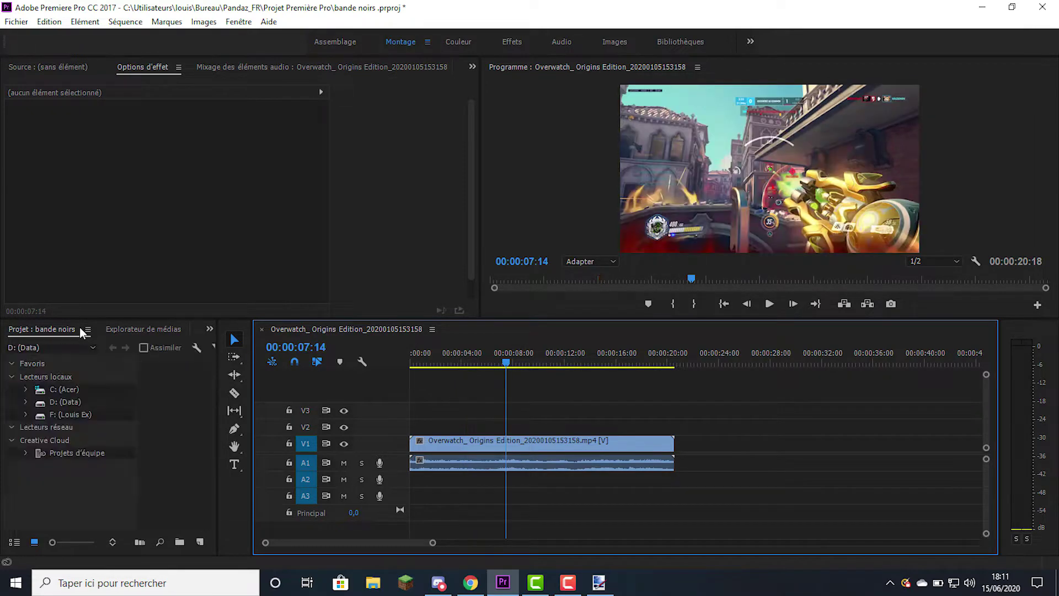
{"action": "scroll", "coordinate": [79, 331], "scroll_direction": "up", "scroll_amount": 4}
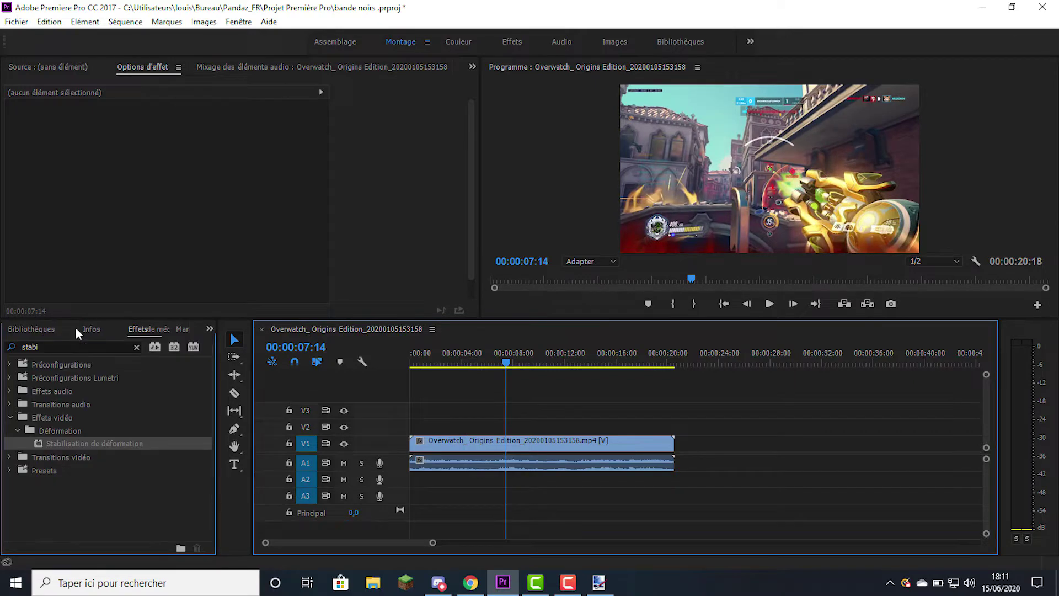
{"action": "type", "text": "recadrag"}
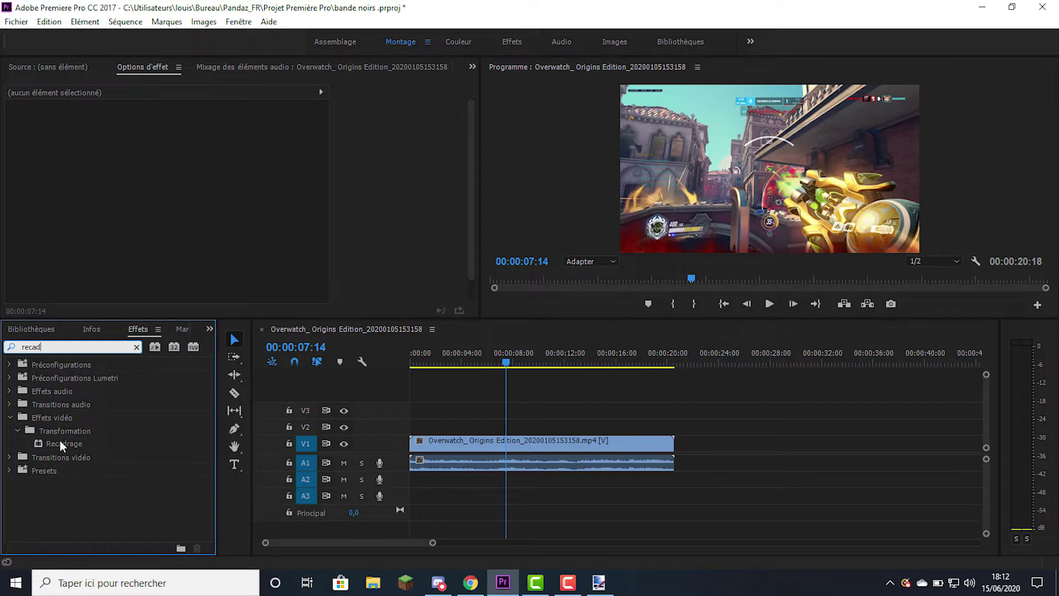
{"action": "left_click_drag", "start_coordinate": [67, 444], "coordinate": [464, 440]}
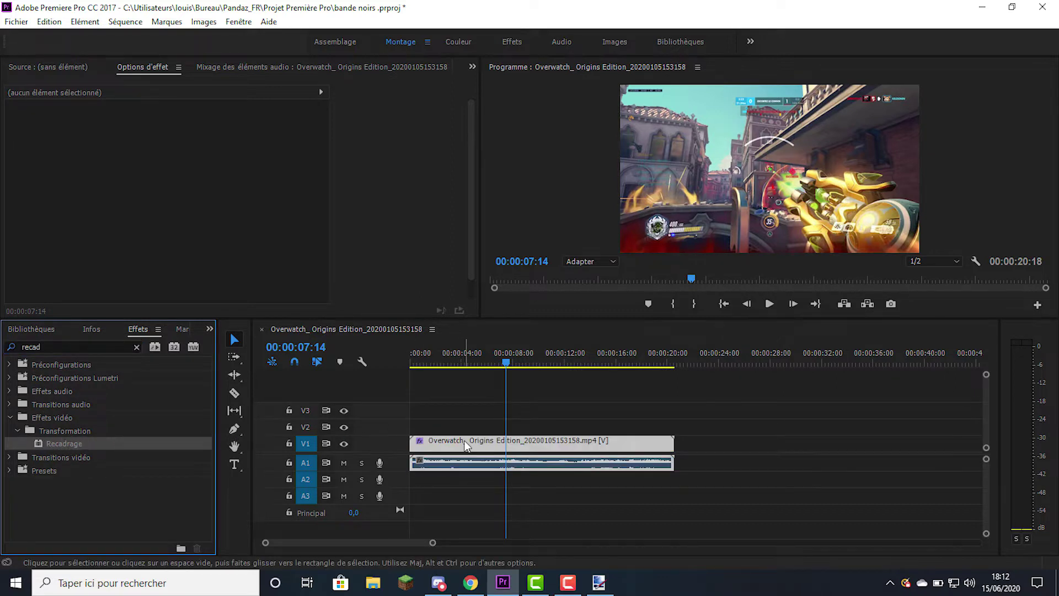
{"action": "left_click", "coordinate": [632, 366]}
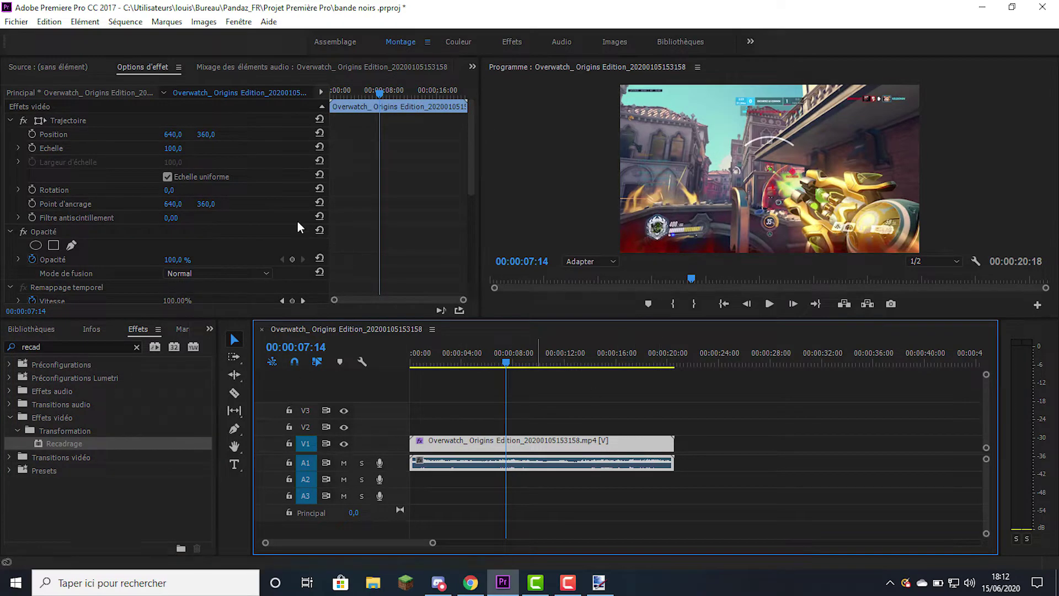
Step: Try cropping the clip 30 % on Gauche and slightly on Haut in the Recadrage effect, and undo both changes
{"action": "scroll", "coordinate": [297, 220], "scroll_direction": "down", "scroll_amount": 5}
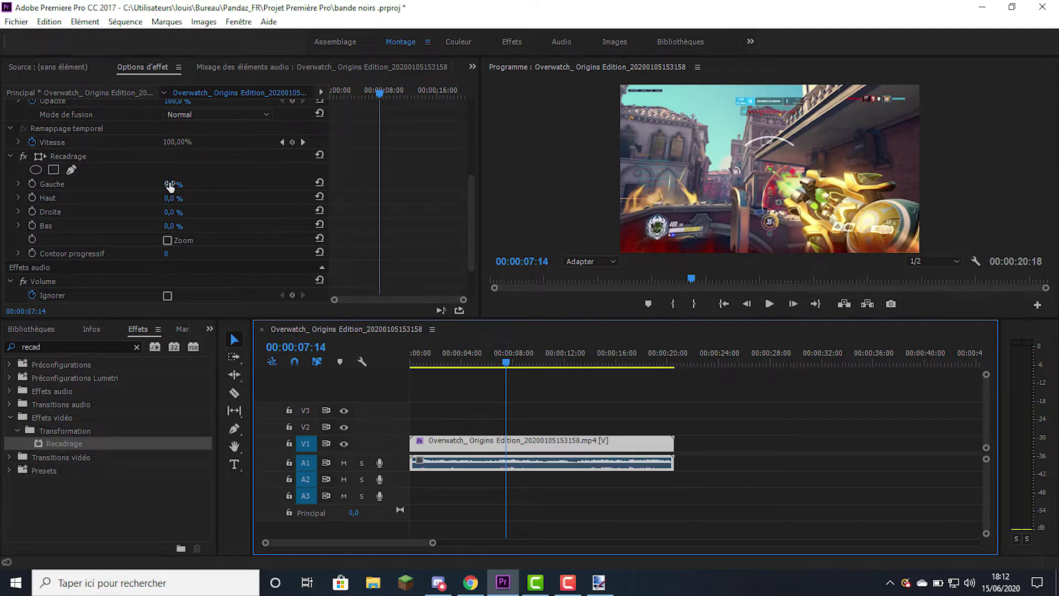
{"action": "mouse_move", "coordinate": [170, 187]}
{"action": "left_mouse_down"}
{"action": "mouse_move", "coordinate": [187, 186]}
{"action": "mouse_move", "coordinate": [178, 203]}
{"action": "left_mouse_up"}
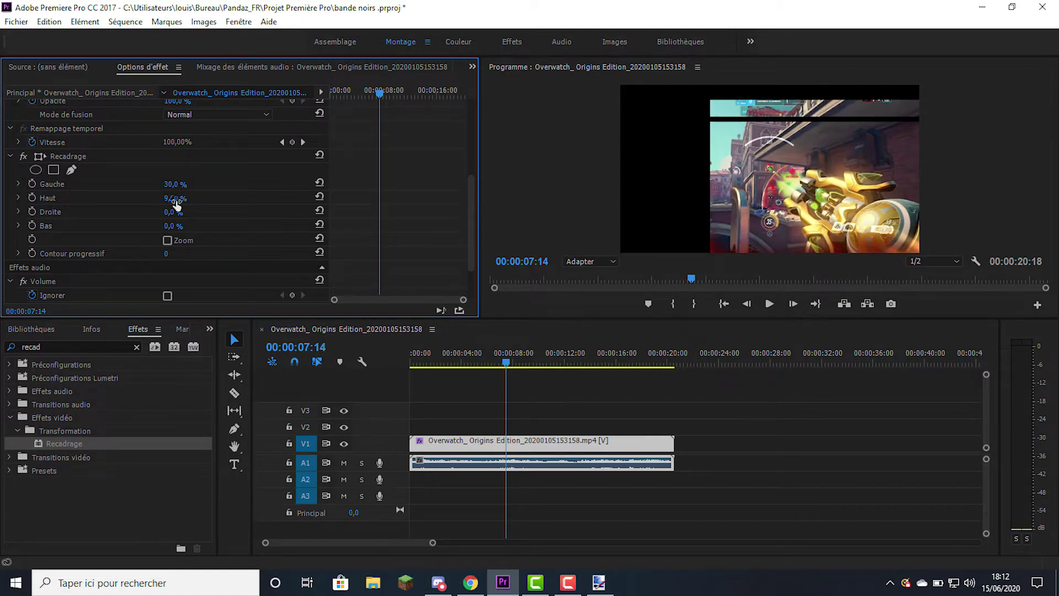
{"action": "key", "text": "ctrl+z"}
{"action": "key", "text": "ctrl+z"}
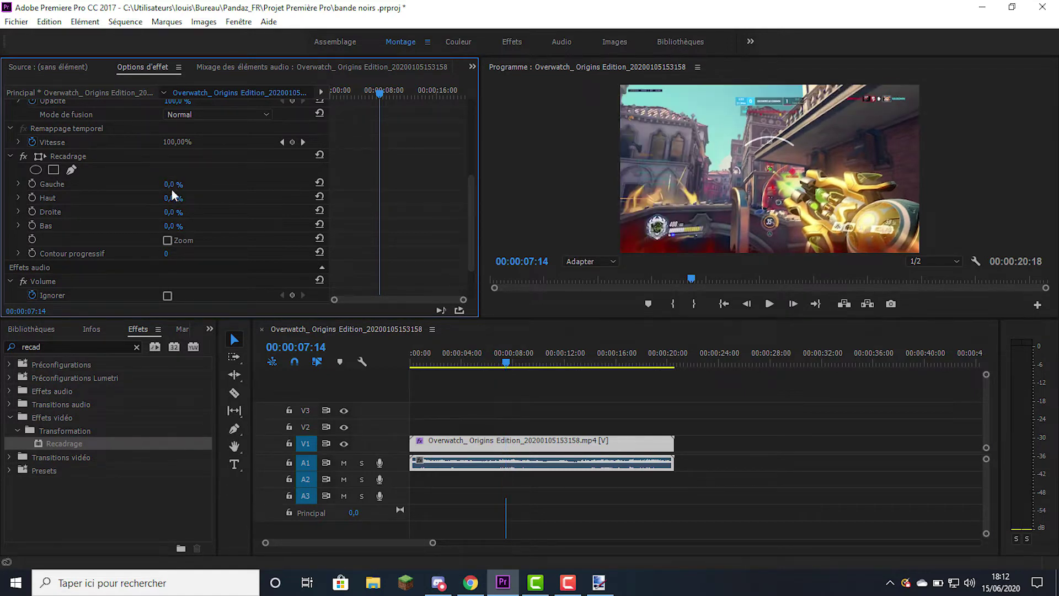
Step: Set both the Haut and Bas values of the clip's Recadrage effect to 10 %
{"action": "left_click", "coordinate": [180, 195]}
{"action": "type", "text": "50"}
{"action": "key", "text": "Tab"}
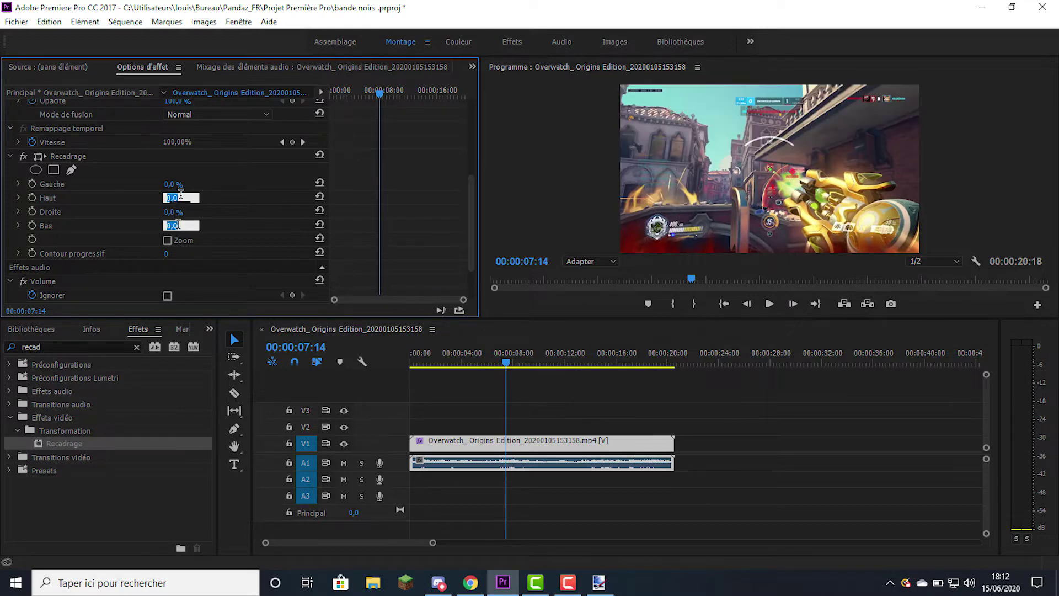
{"action": "type", "text": "10"}
{"action": "key", "text": "Tab"}
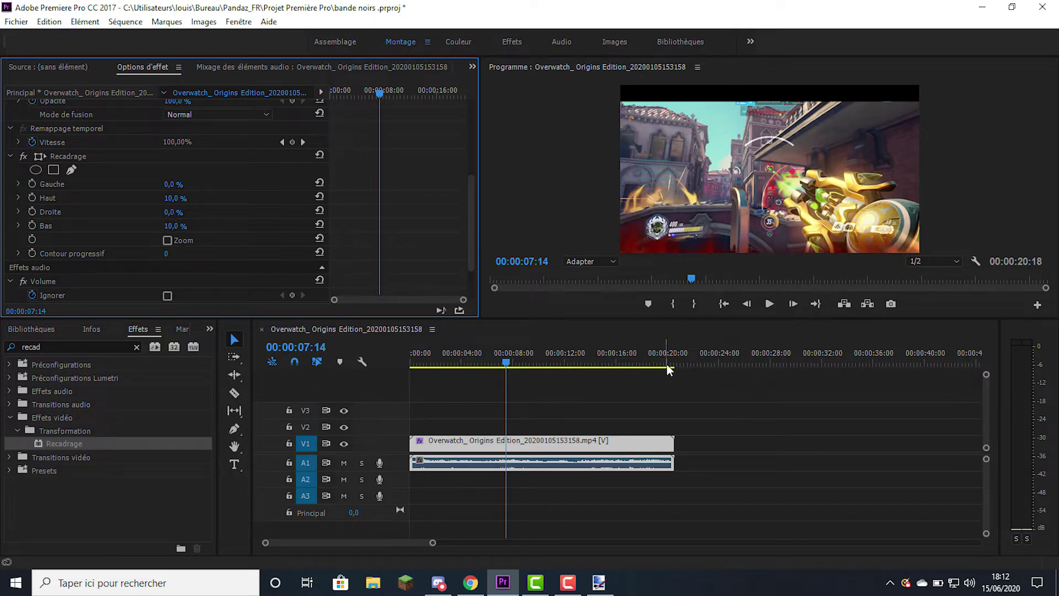
{"action": "type", "text": "10"}
{"action": "key", "text": "Return"}
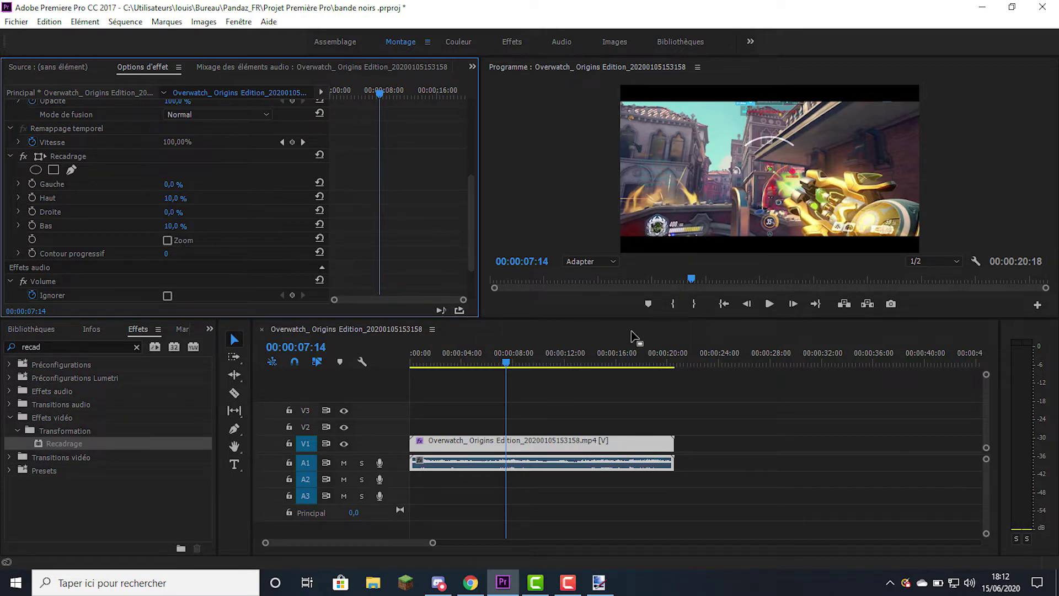
Step: Set both the Bas and Haut values of the clip's Recadrage effect to 8 %
{"action": "left_click", "coordinate": [176, 225]}
{"action": "type", "text": "8"}
{"action": "key", "text": "Return"}
{"action": "left_click", "coordinate": [174, 198]}
{"action": "type", "text": "8"}
{"action": "key", "text": "Return"}
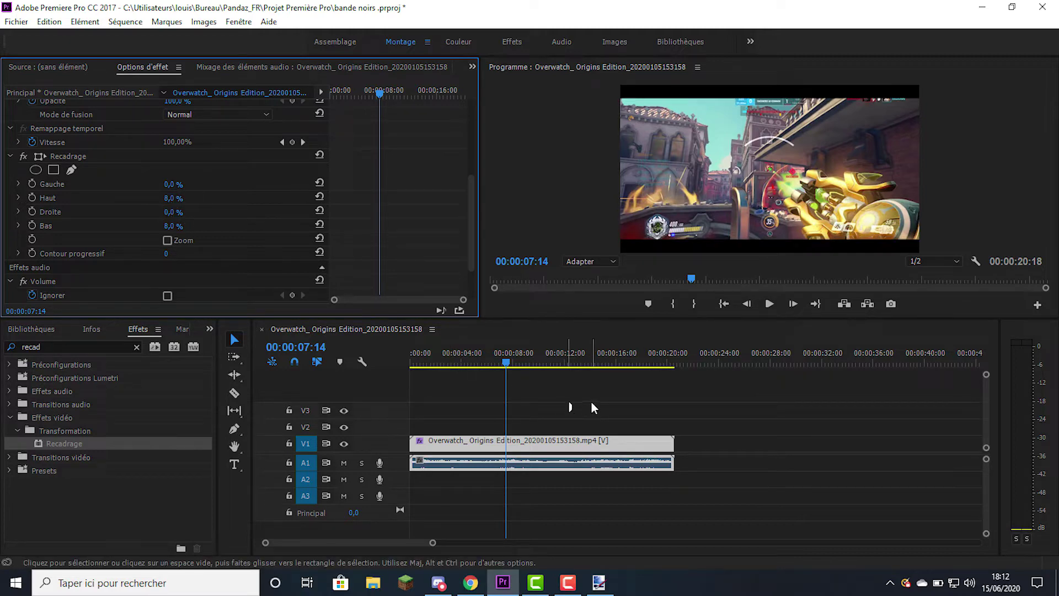
Step: Deselect the clip and scrub through the sequence to check the black bars on the Overwatch video
{"action": "left_click", "coordinate": [507, 388]}
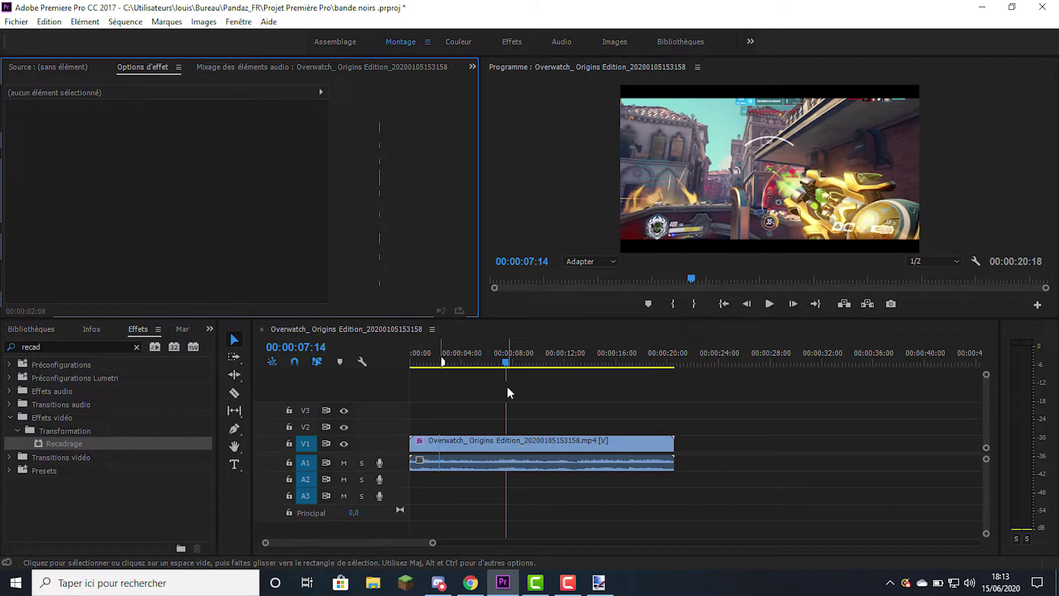
{"action": "left_click", "coordinate": [508, 377]}
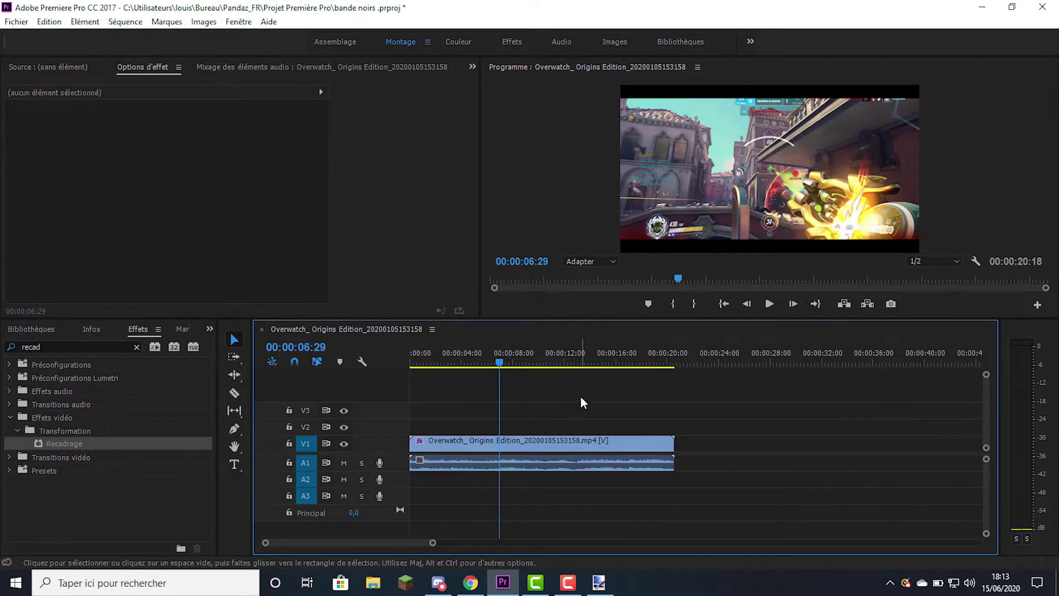
{"action": "left_click_drag", "start_coordinate": [507, 365], "coordinate": [561, 361]}
{"action": "left_click", "coordinate": [438, 362]}
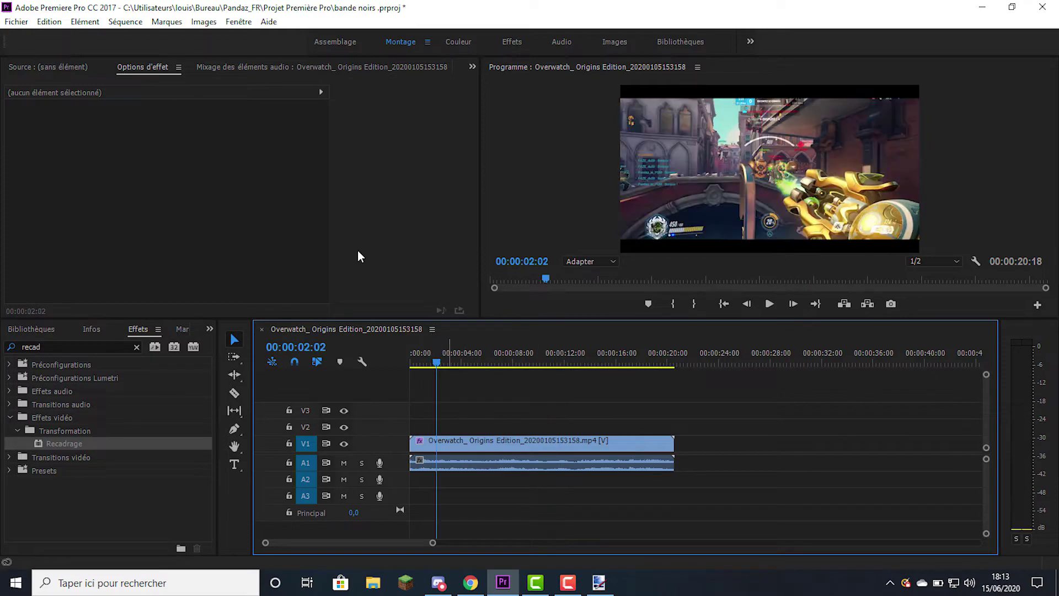
Step: Enable keyframing for Haut and Bas in the Overwatch clip's Recadrage effect at 00:00:00:00
{"action": "left_click", "coordinate": [479, 450]}
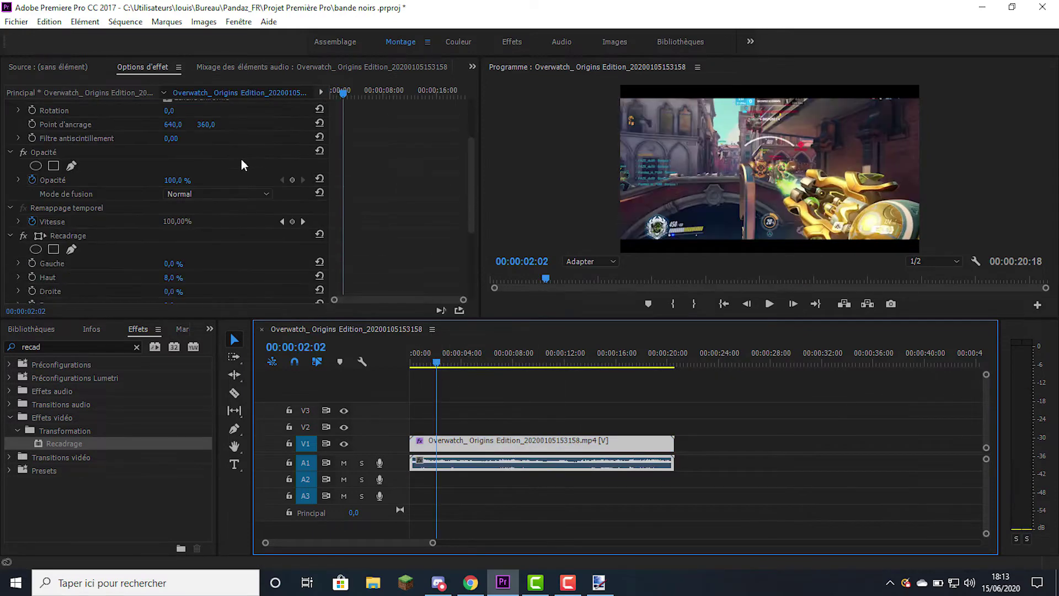
{"action": "scroll", "coordinate": [241, 164], "scroll_direction": "down", "scroll_amount": 5}
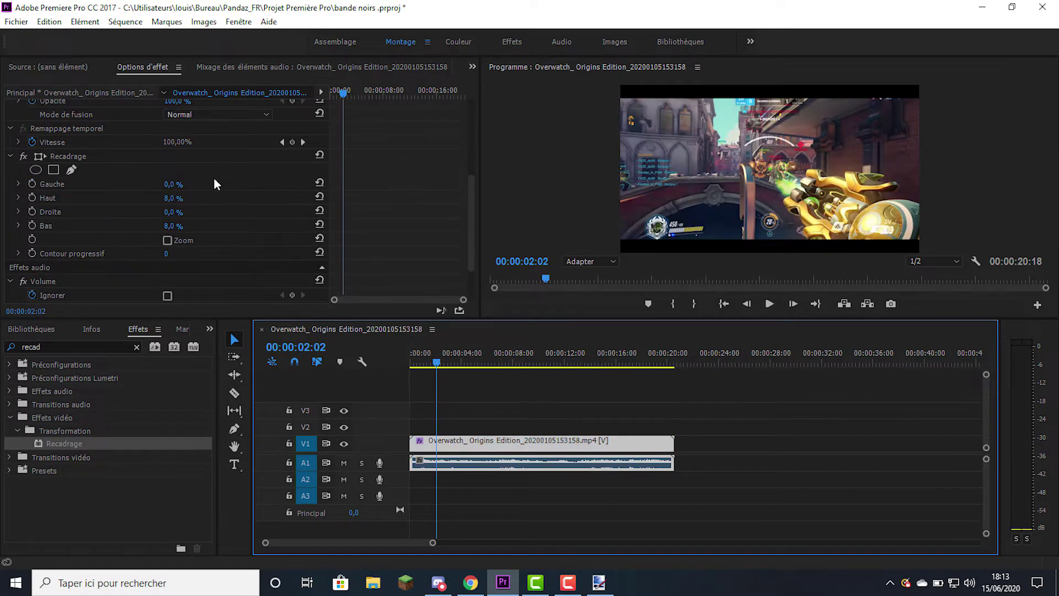
{"action": "left_click_drag", "start_coordinate": [343, 95], "coordinate": [322, 94]}
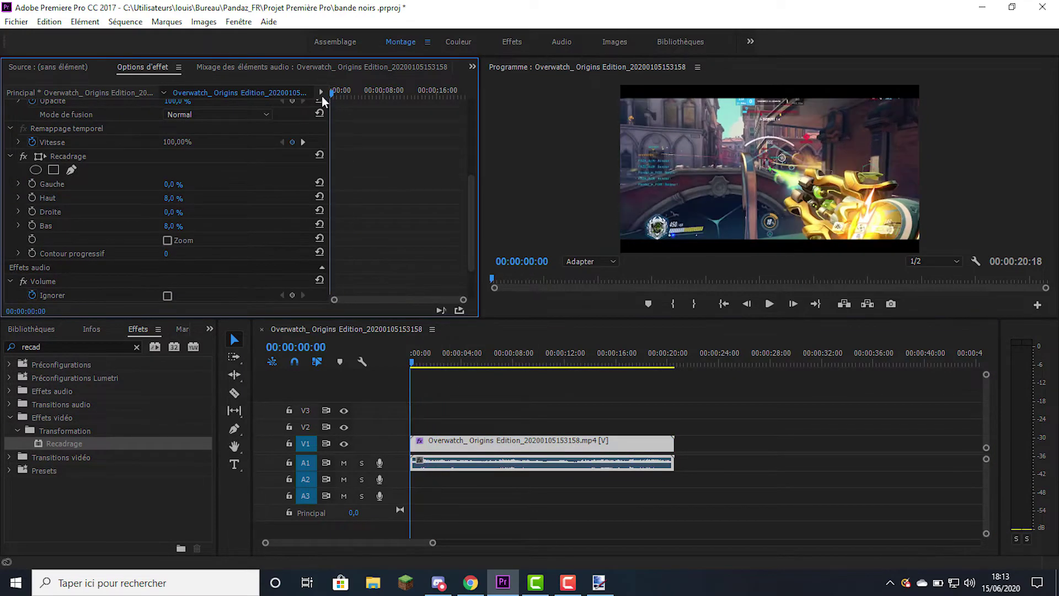
{"action": "left_click", "coordinate": [32, 198]}
{"action": "left_click", "coordinate": [32, 225]}
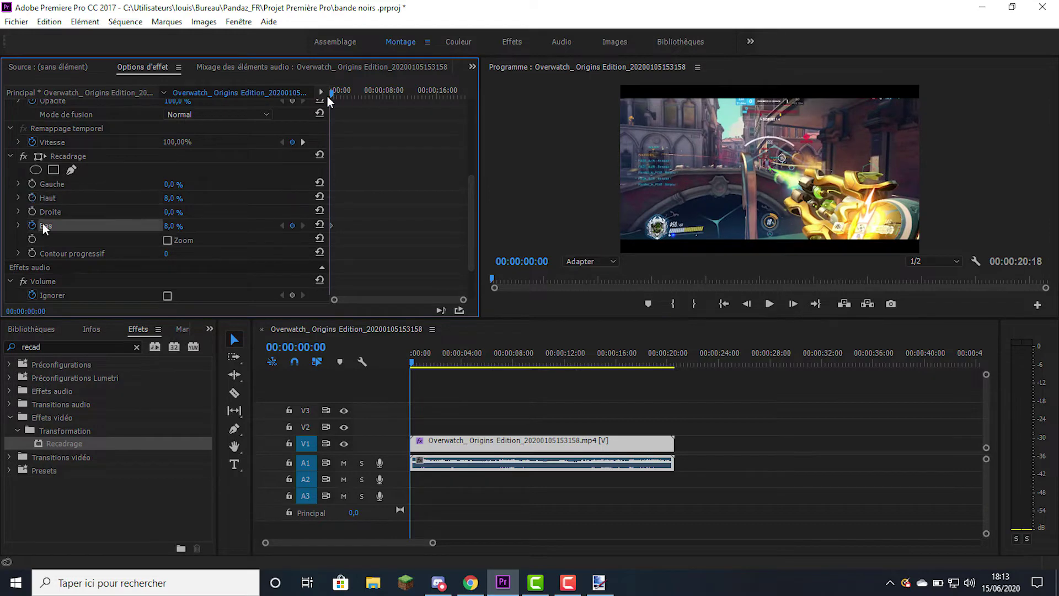
Step: Add a second Haut and Bas keyframe about four seconds into the clip and return the playhead to the start
{"action": "left_click_drag", "start_coordinate": [333, 96], "coordinate": [357, 94]}
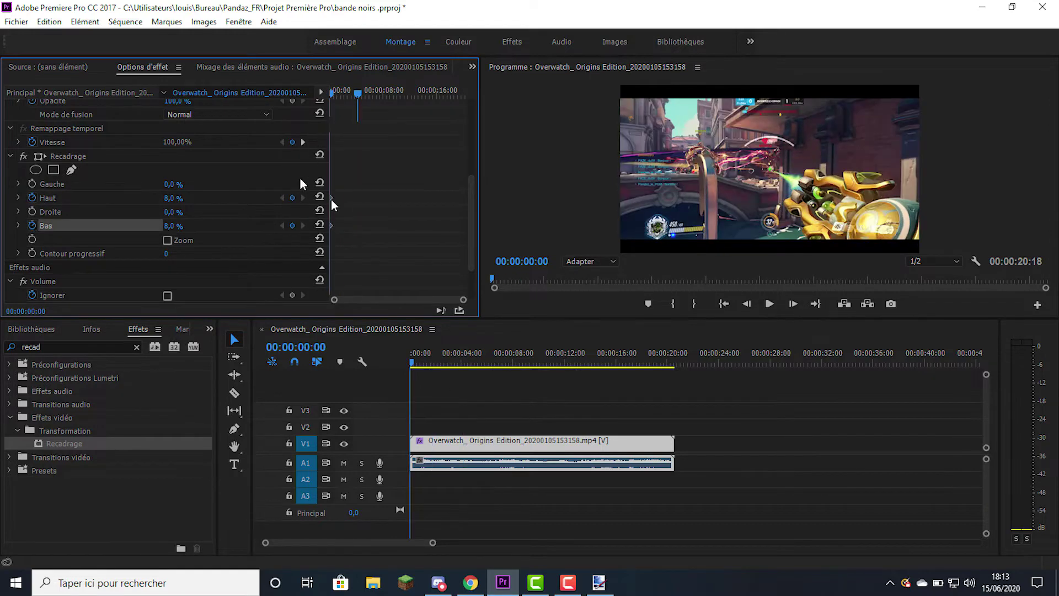
{"action": "left_click", "coordinate": [292, 198]}
{"action": "left_click", "coordinate": [292, 225]}
{"action": "key", "text": "Home"}
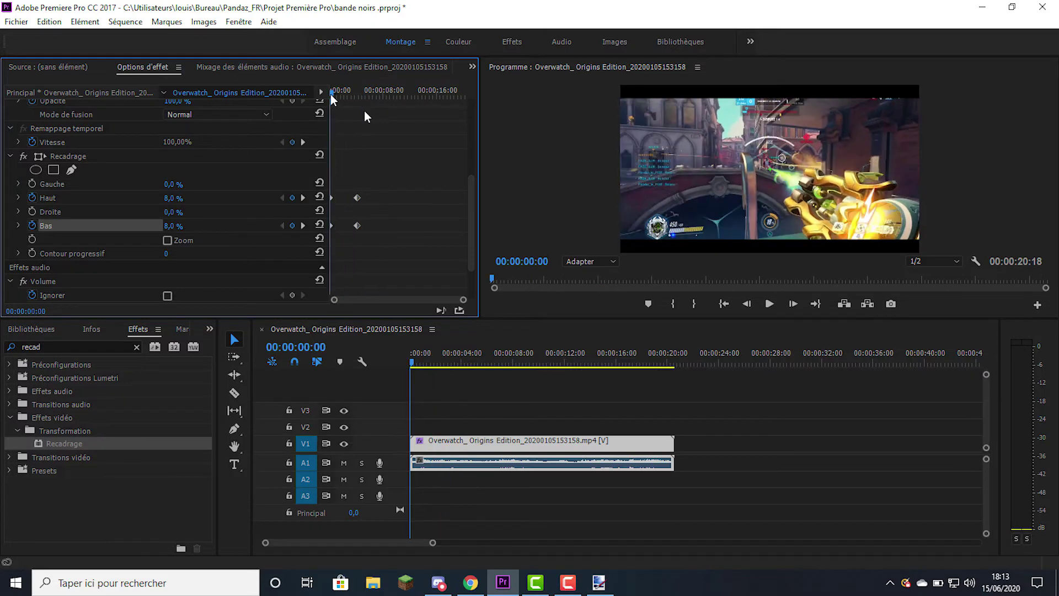
Step: Set the Haut and Bas values of the first Recadrage keyframes to 0 %
{"action": "left_click", "coordinate": [176, 198]}
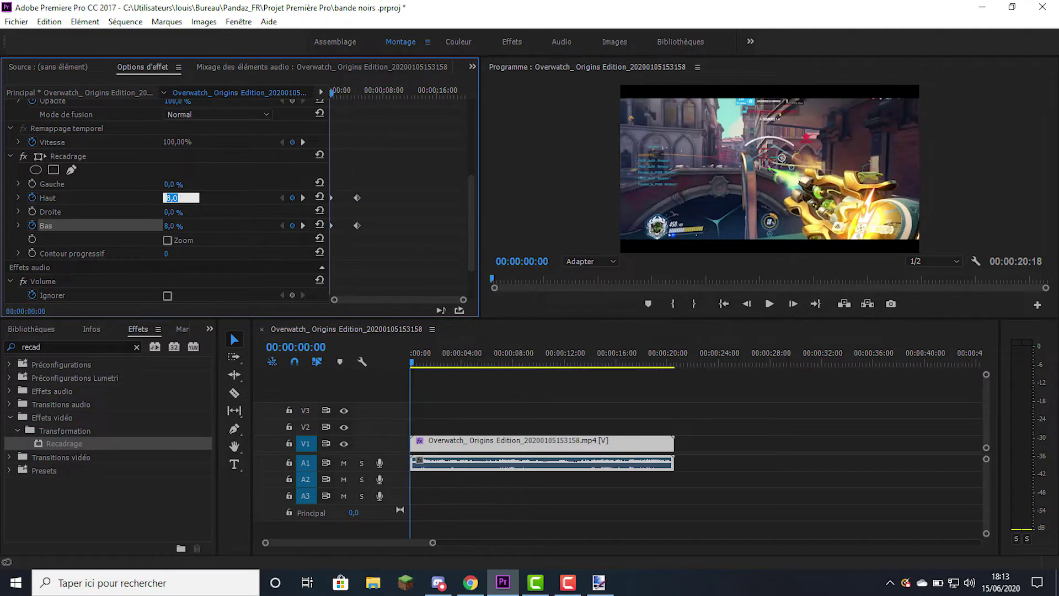
{"action": "type", "text": "0"}
{"action": "key", "text": "Tab"}
{"action": "type", "text": "0"}
{"action": "key", "text": "Return"}
Step: Play and scrub through the start of the sequence to preview the animated black bars
{"action": "mouse_move", "coordinate": [359, 95]}
{"action": "left_mouse_down"}
{"action": "mouse_move", "coordinate": [336, 96]}
{"action": "mouse_move", "coordinate": [357, 95]}
{"action": "left_mouse_up"}
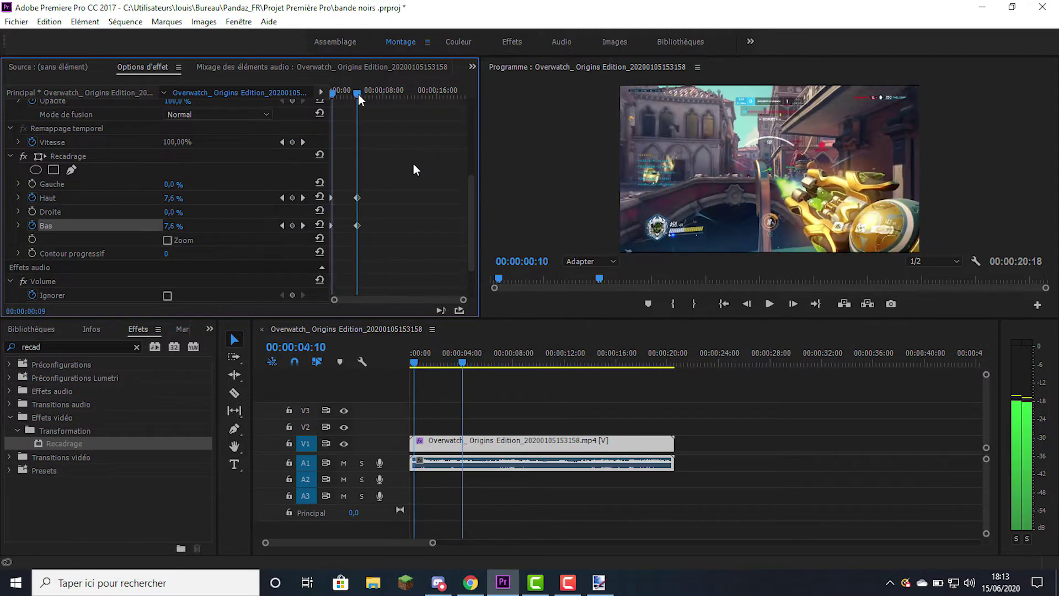
{"action": "key", "text": "space"}
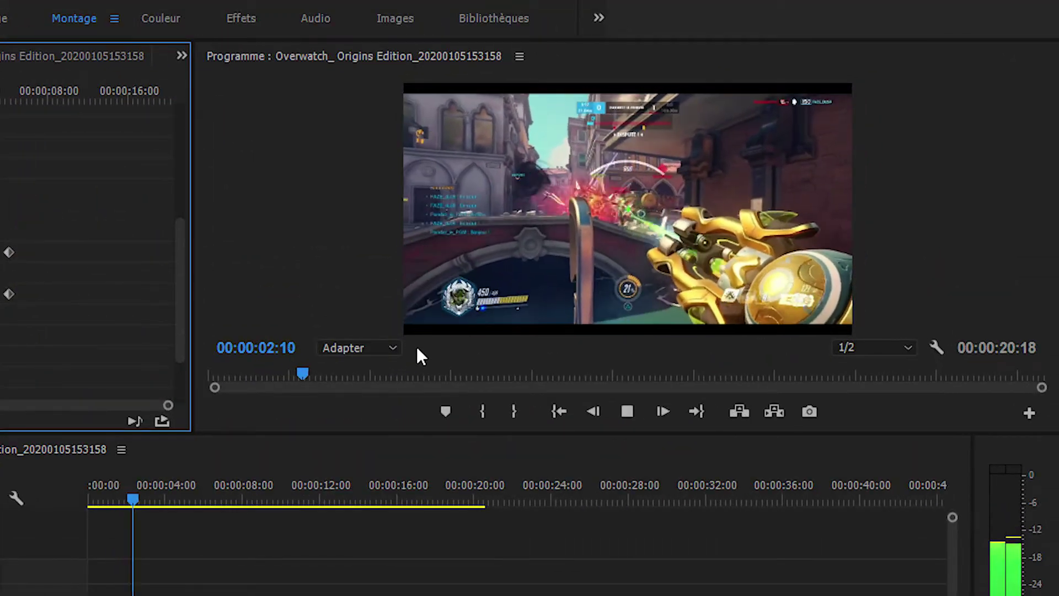
{"action": "key", "text": "space"}
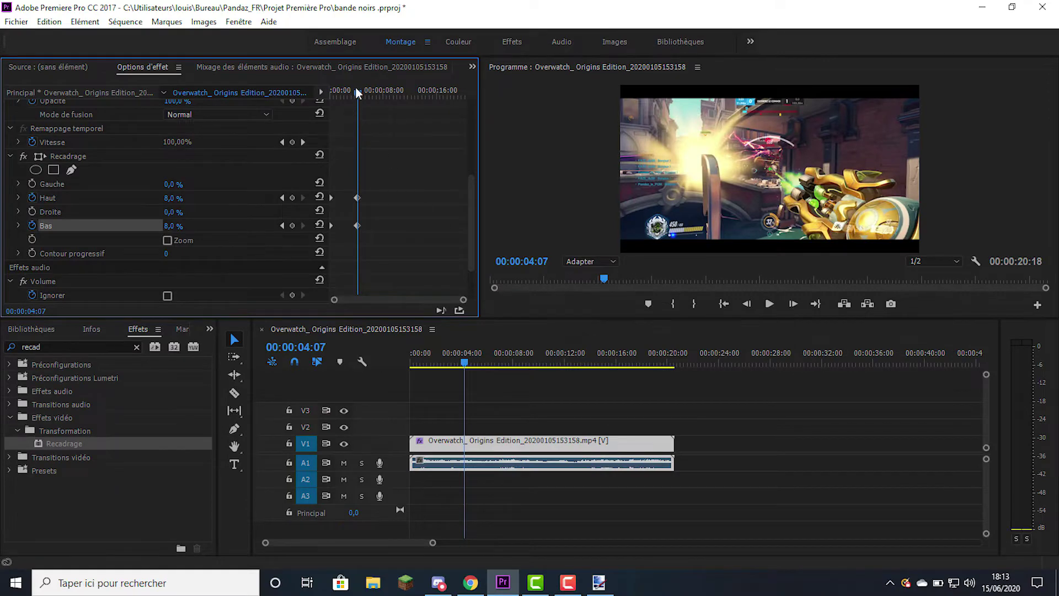
{"action": "left_click_drag", "start_coordinate": [356, 91], "coordinate": [358, 96]}
{"action": "left_click", "coordinate": [548, 356]}
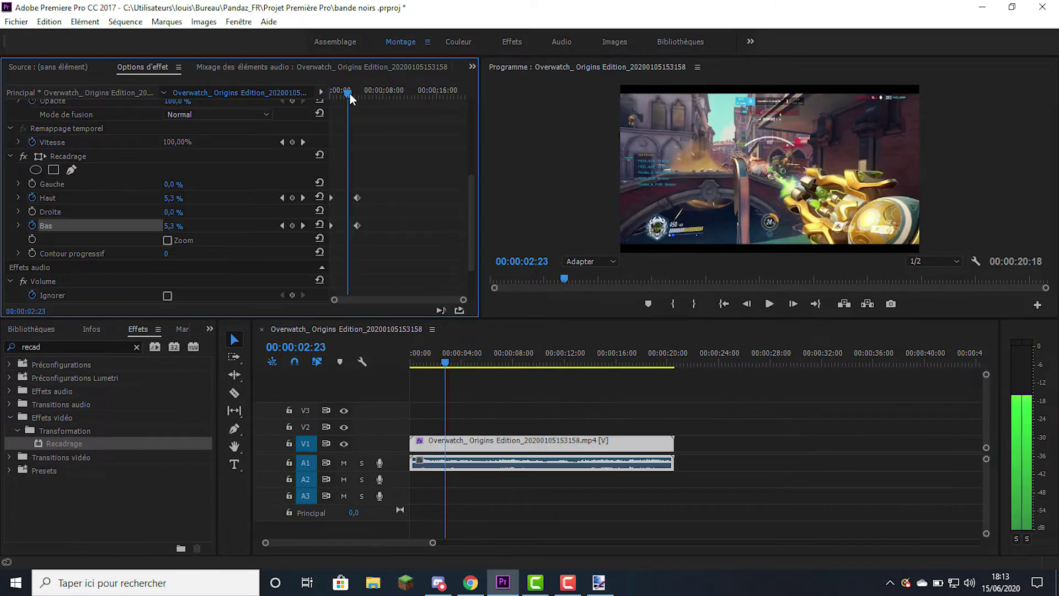
Step: Compare the bande noir.png image in paint.net with the clip's Recadrage settings in Premiere Pro
{"action": "left_click", "coordinate": [539, 441]}
{"action": "left_click", "coordinate": [599, 582]}
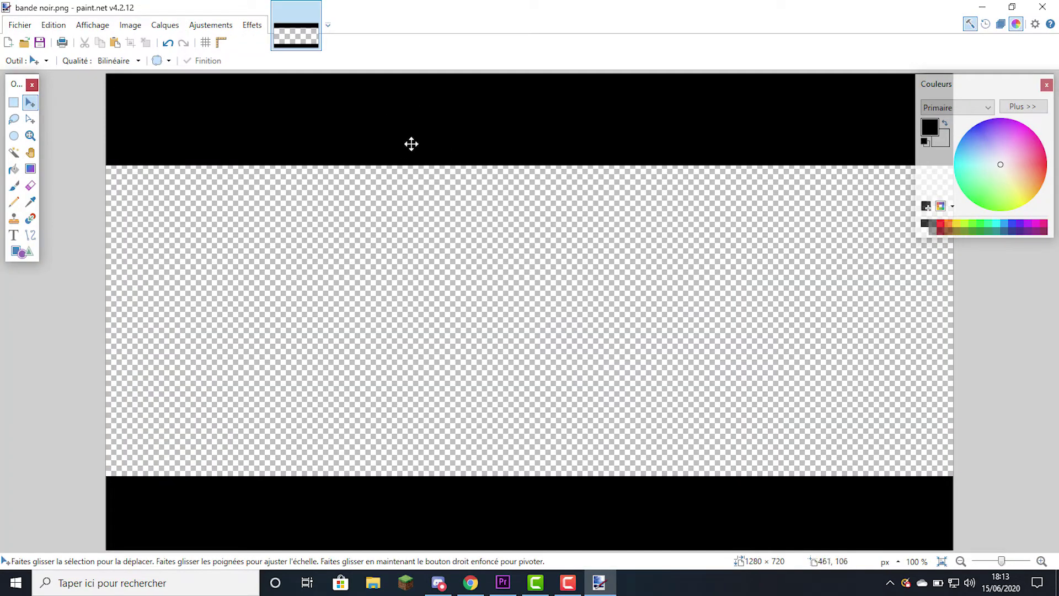
{"action": "key", "text": "ctrl+a"}
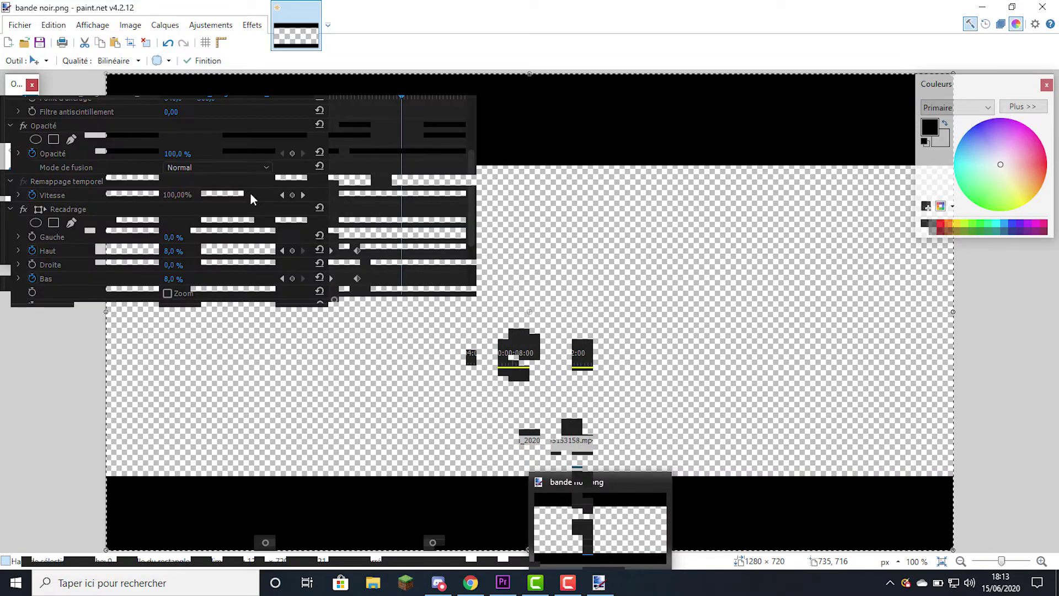
{"action": "scroll", "coordinate": [323, 222], "scroll_direction": "down", "scroll_amount": 2}
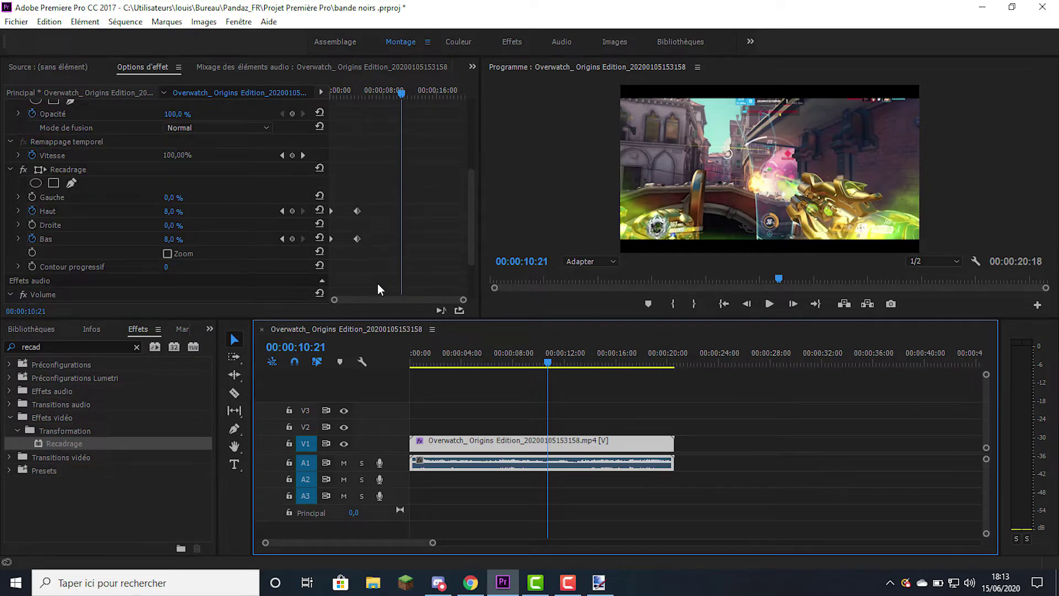
{"action": "scroll", "coordinate": [322, 210], "scroll_direction": "up", "scroll_amount": 5}
{"action": "scroll", "coordinate": [322, 210], "scroll_direction": "down", "scroll_amount": 5}
{"action": "scroll", "coordinate": [386, 187], "scroll_direction": "up", "scroll_amount": 1}
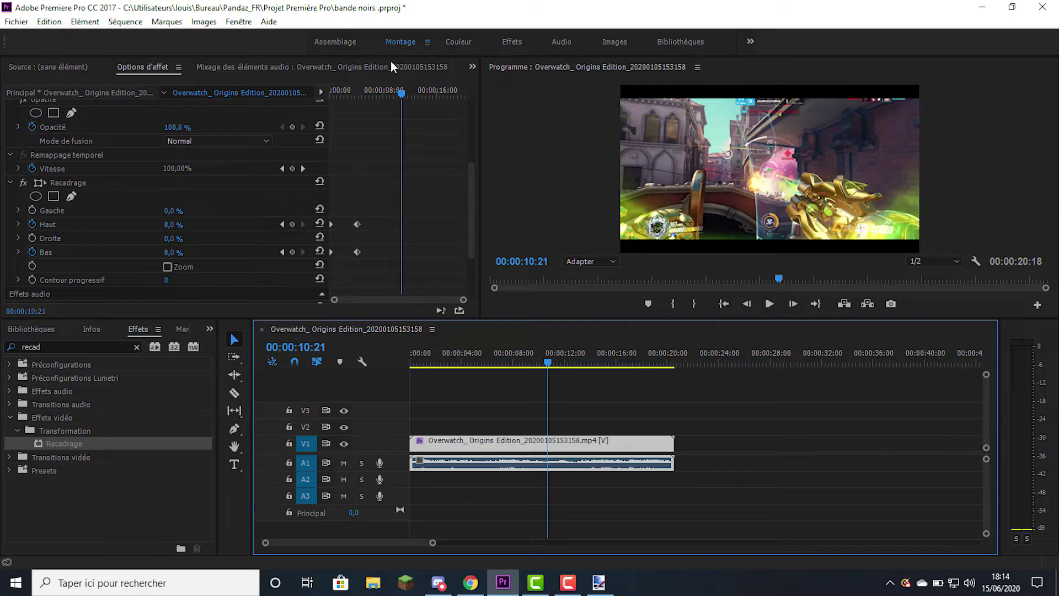
{"action": "left_click_drag", "start_coordinate": [385, 91], "coordinate": [387, 134]}
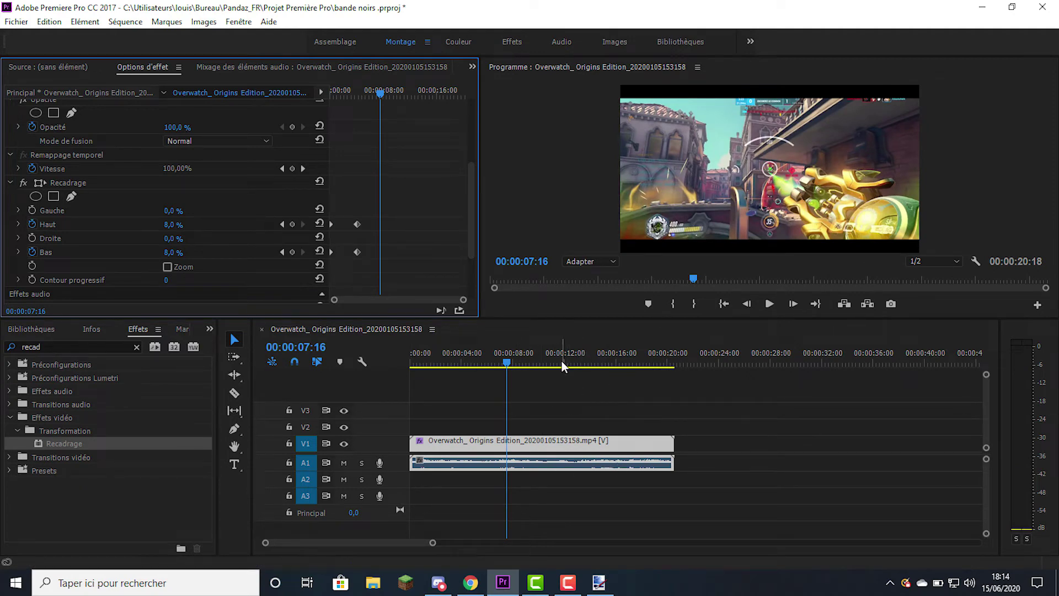
{"action": "left_click", "coordinate": [580, 399]}
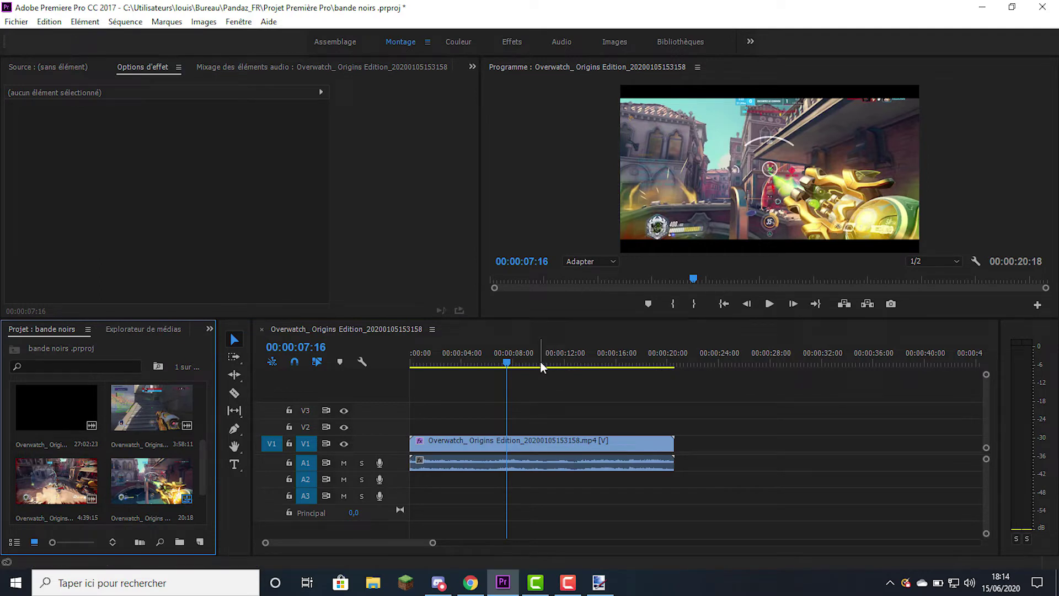
{"action": "left_click", "coordinate": [437, 361]}
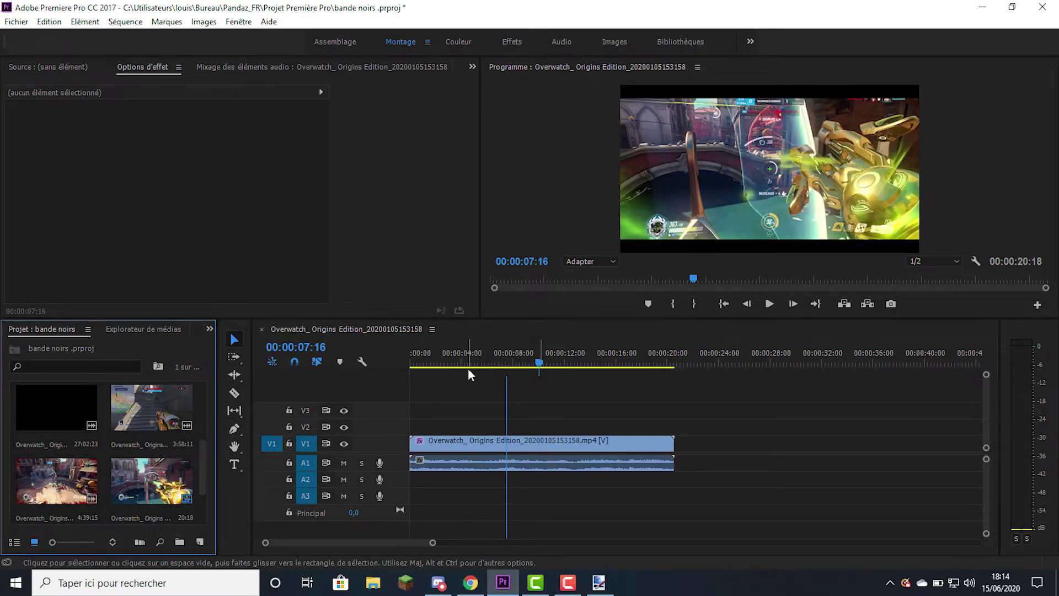
{"action": "left_click", "coordinate": [563, 360]}
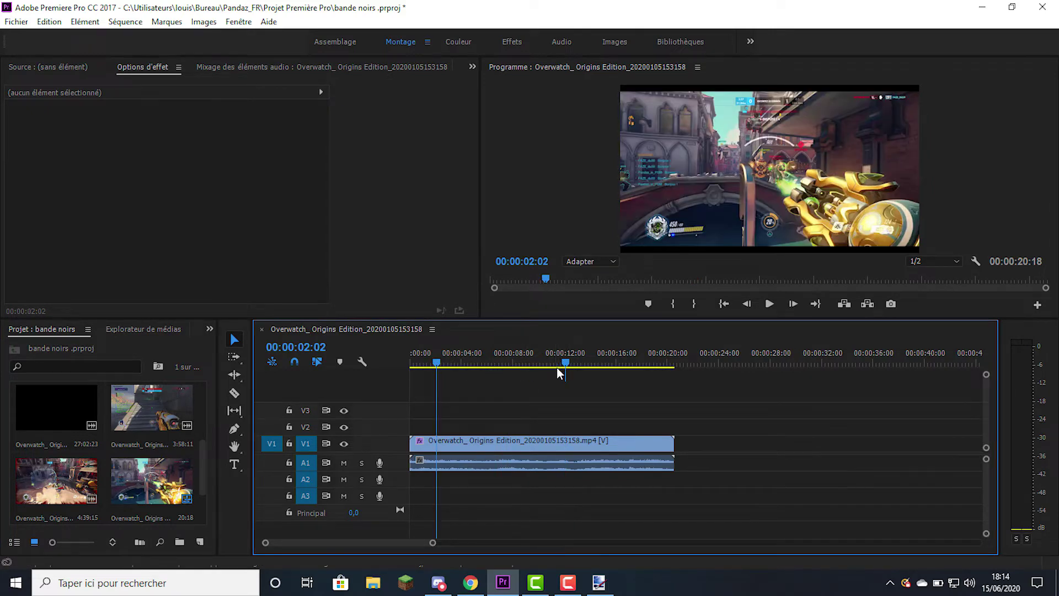
{"action": "left_click", "coordinate": [557, 367]}
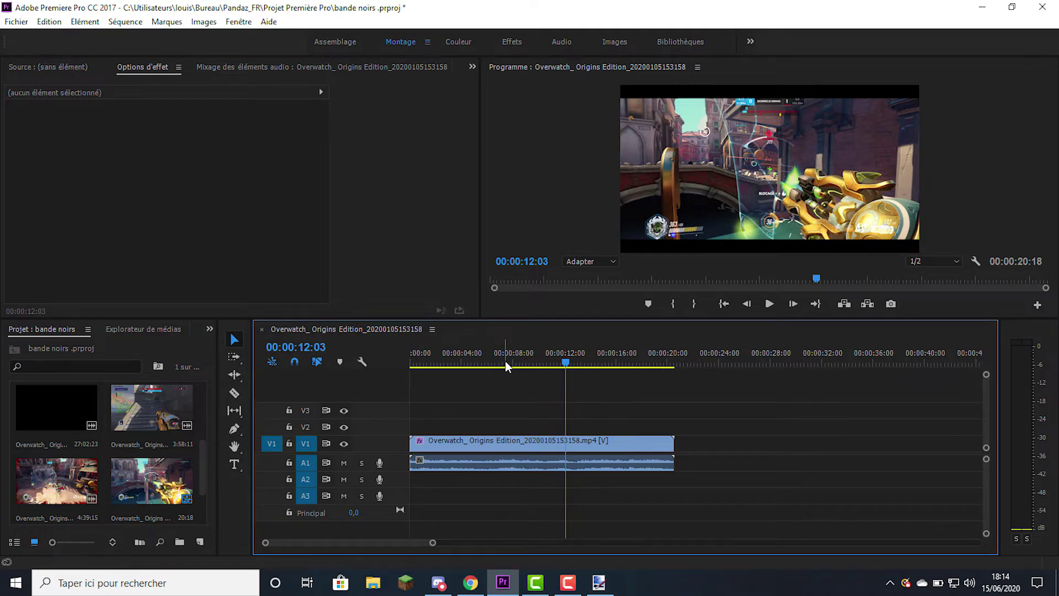
{"action": "left_click", "coordinate": [504, 363]}
{"action": "left_click", "coordinate": [553, 366]}
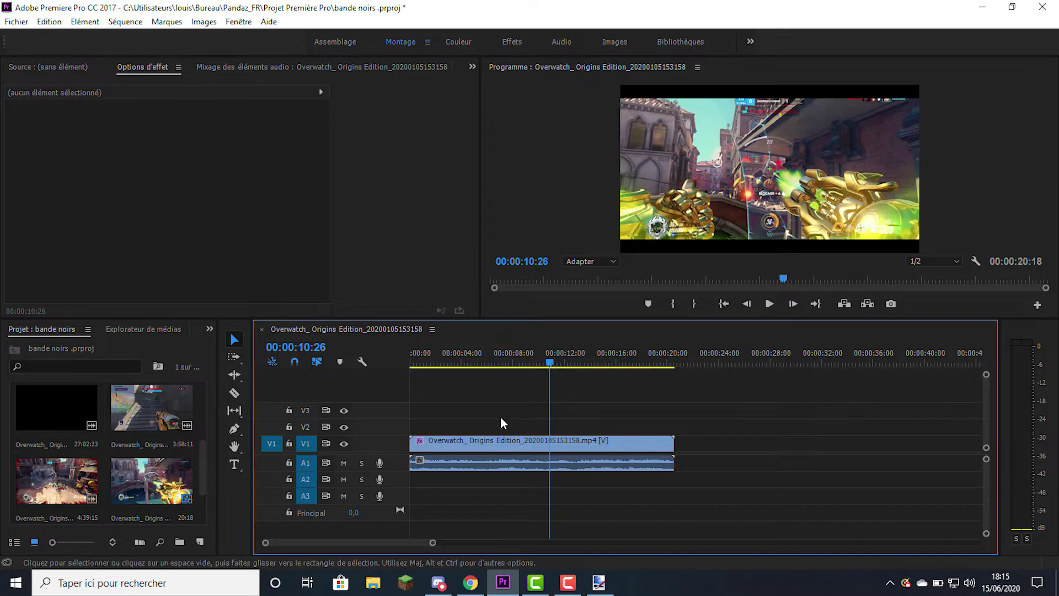
Step: Add the clips Overwatch_ Origins Edition_20200105153639.mp4 and Overwatch_ Origins Edition_20191227134549.mp4 one after the other behind the first clip on V1
{"action": "left_click_drag", "start_coordinate": [61, 480], "coordinate": [480, 470]}
{"action": "left_click_drag", "start_coordinate": [638, 544], "coordinate": [828, 544]}
{"action": "left_click_drag", "start_coordinate": [152, 480], "coordinate": [704, 460]}
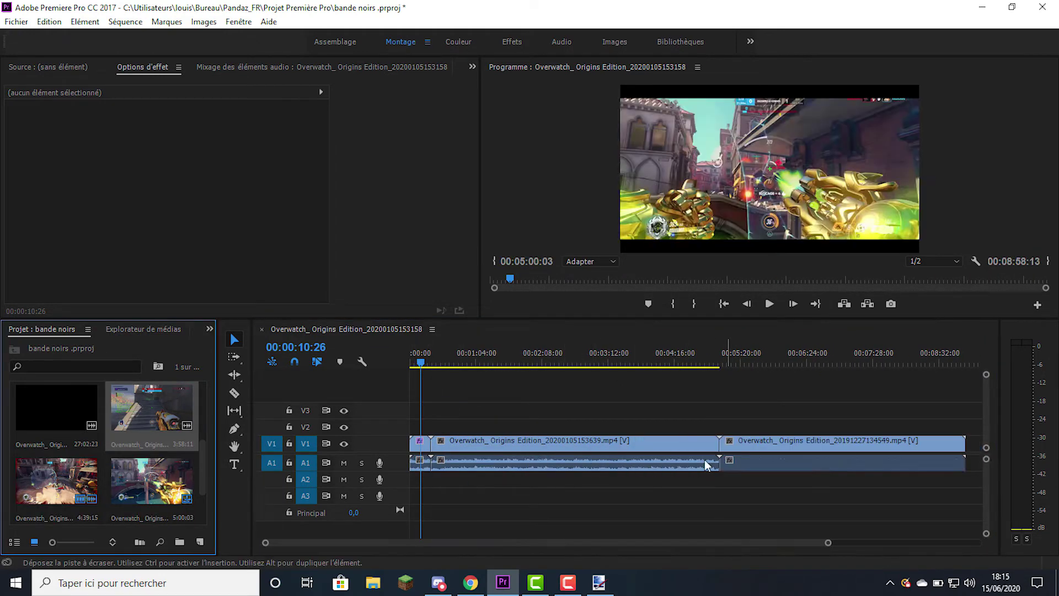
Step: Inspect the first clip's Recadrage settings and compare them with the effects on the second clip
{"action": "left_click", "coordinate": [536, 362]}
{"action": "scroll", "coordinate": [117, 331], "scroll_direction": "down", "scroll_amount": 4}
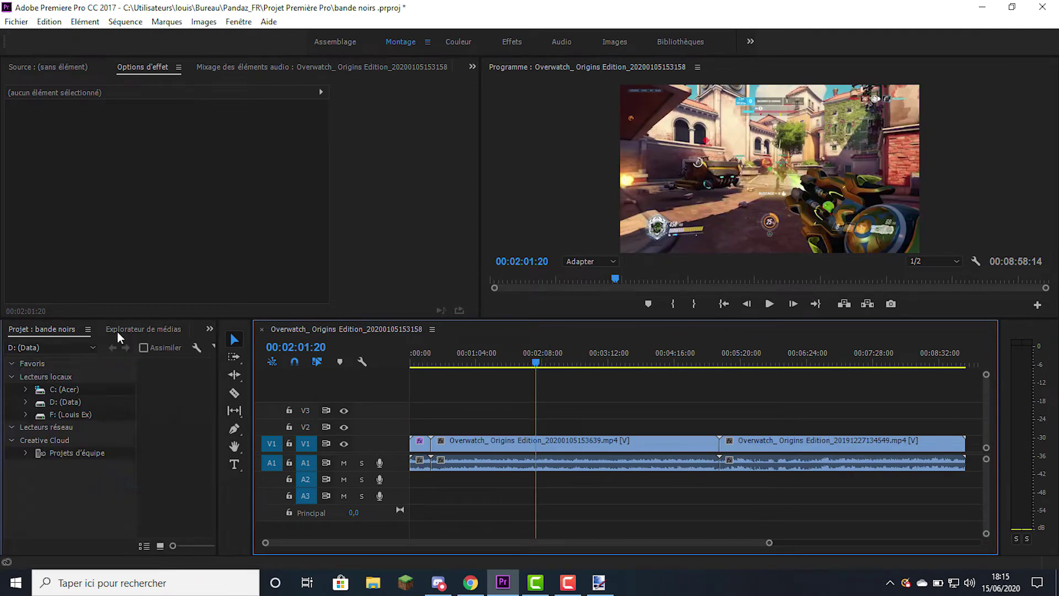
{"action": "left_click", "coordinate": [545, 452]}
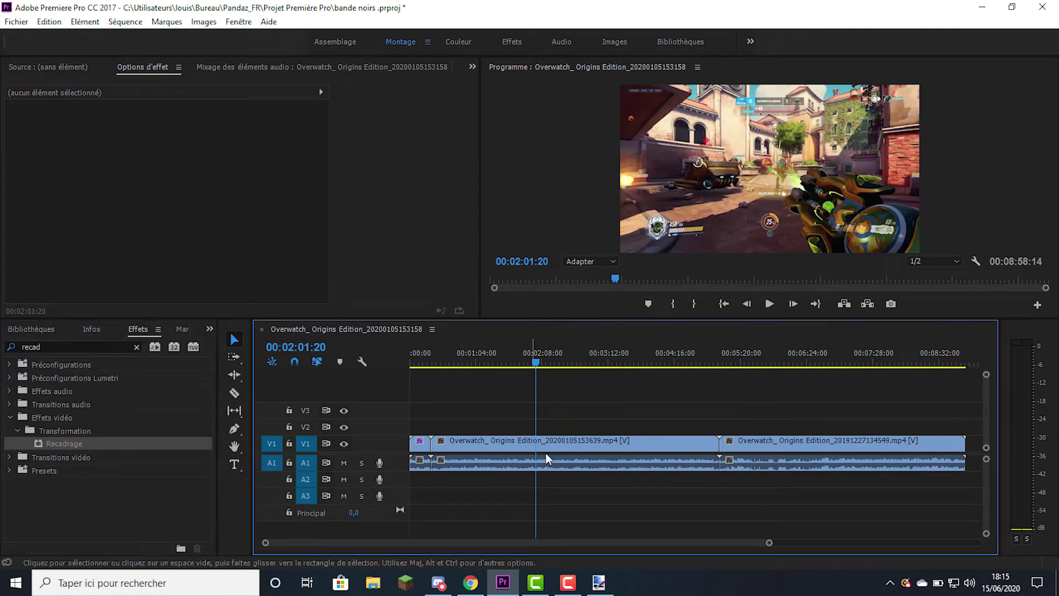
{"action": "left_click", "coordinate": [419, 462]}
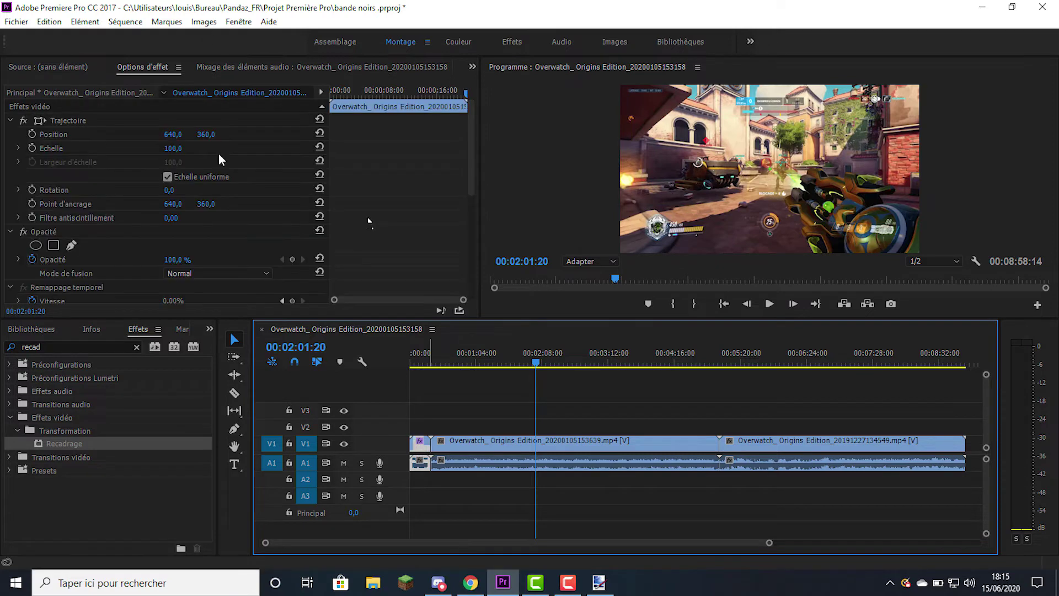
{"action": "left_click_drag", "start_coordinate": [211, 218], "coordinate": [368, 221]}
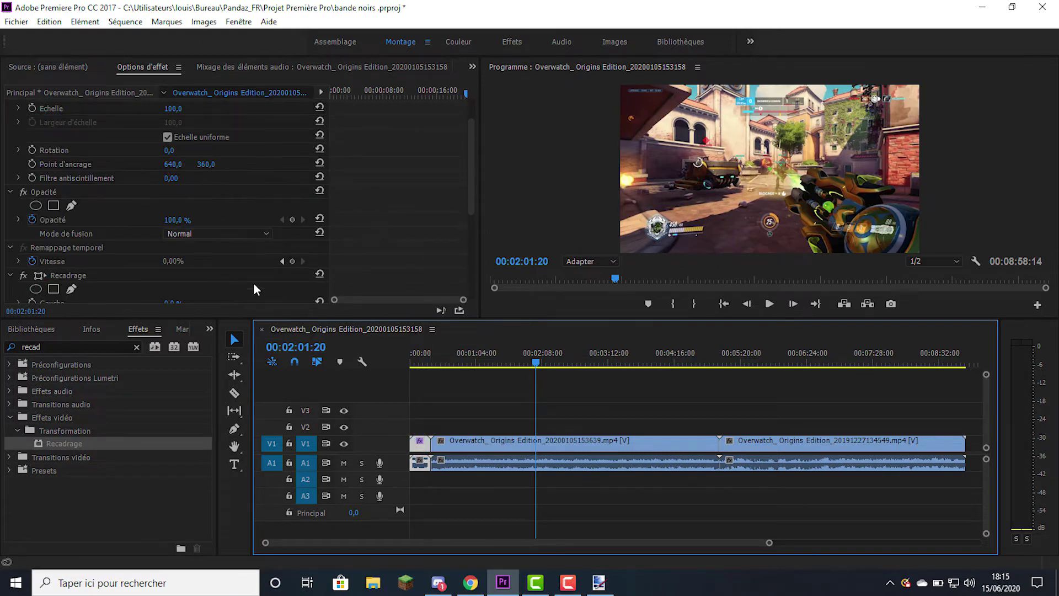
{"action": "scroll", "coordinate": [273, 195], "scroll_direction": "down", "scroll_amount": 4}
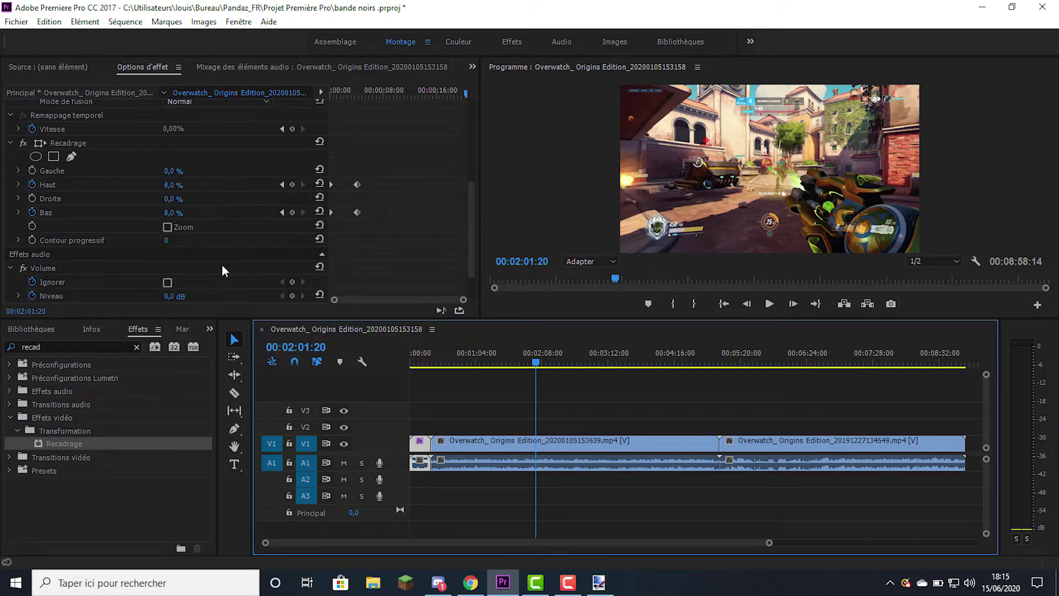
{"action": "left_click", "coordinate": [637, 440]}
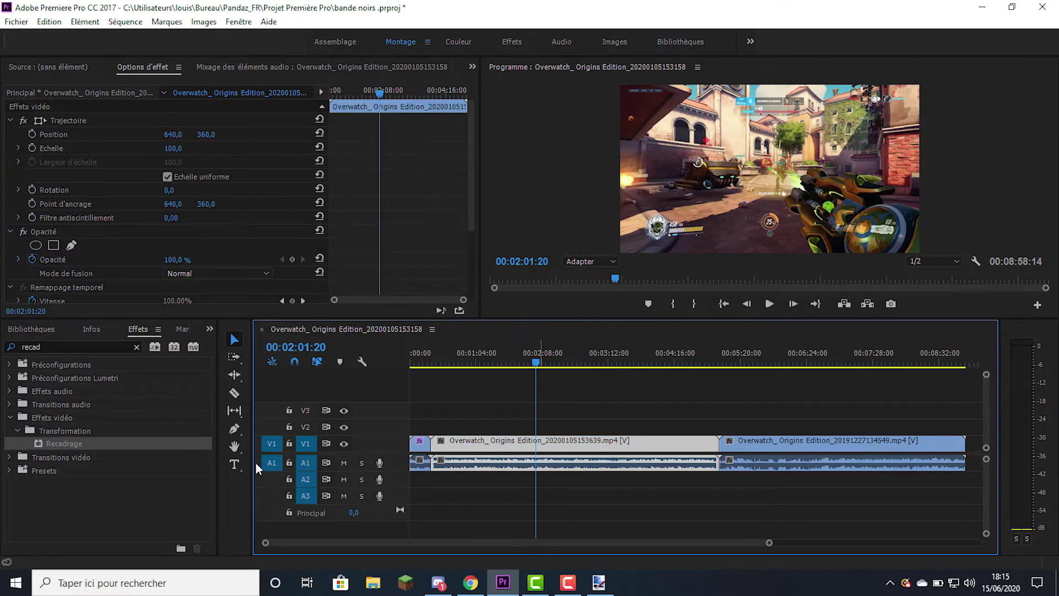
Step: Create a Calque d'effets adjustment layer in the project with the default video settings
{"action": "key", "text": "shift+1"}
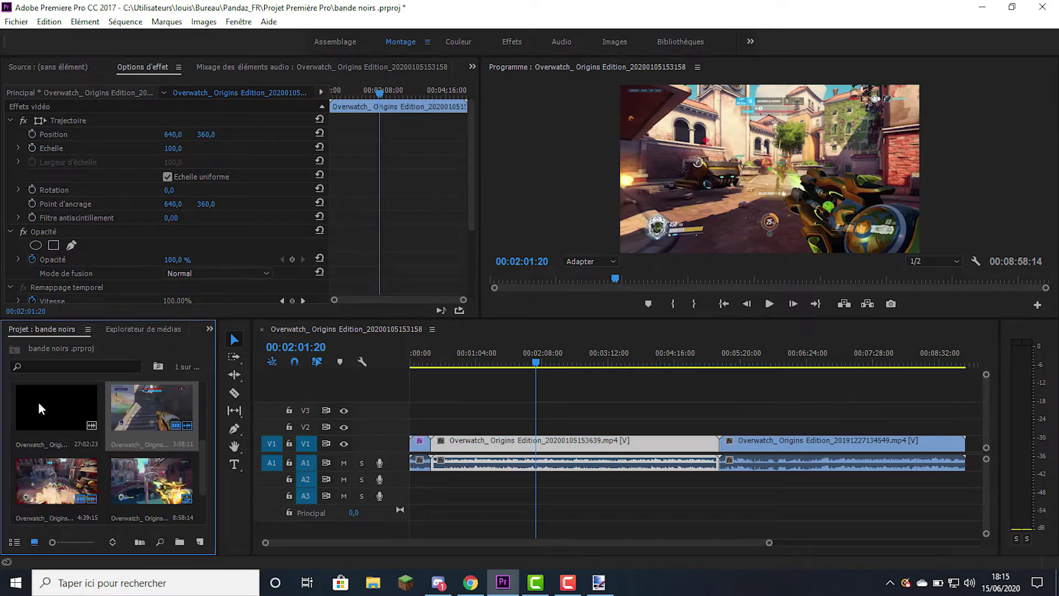
{"action": "left_click", "coordinate": [201, 542]}
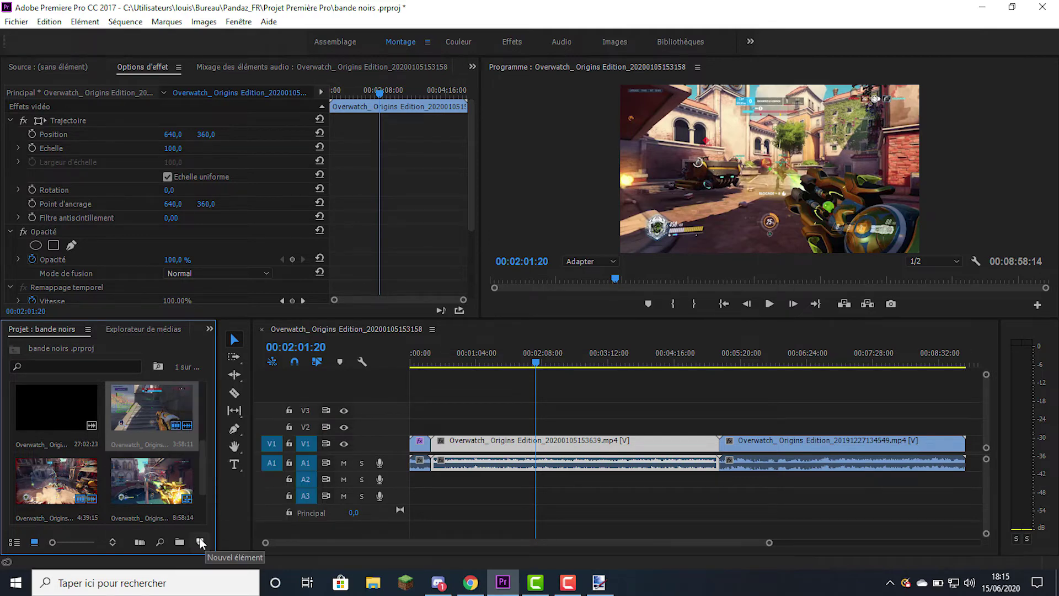
{"action": "left_click", "coordinate": [556, 337]}
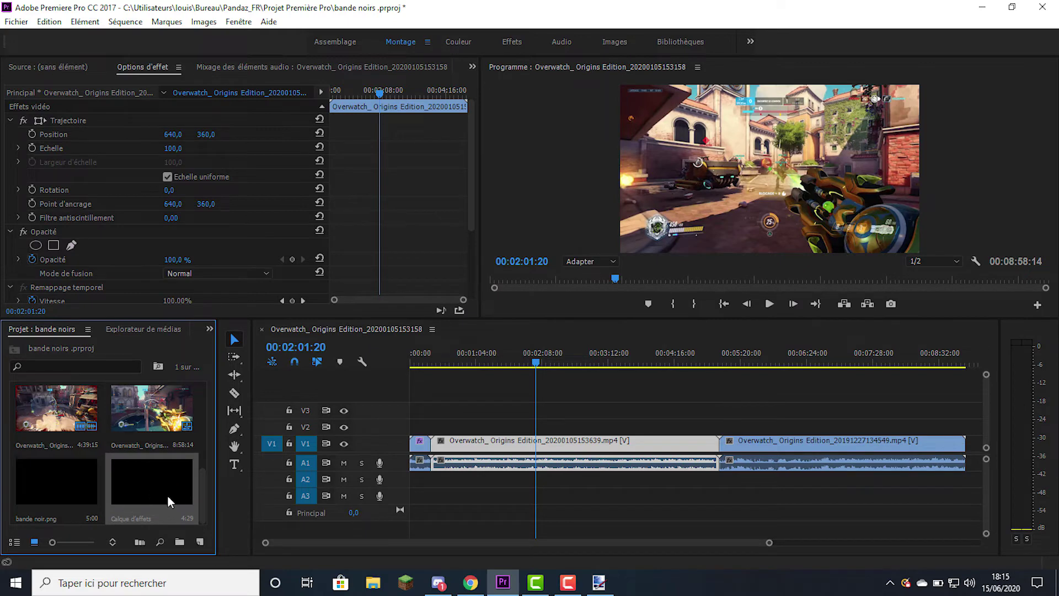
Step: Place the Calque d'effets adjustment layer on V2 from the sequence start and extend it over all three clips
{"action": "left_click_drag", "start_coordinate": [168, 501], "coordinate": [419, 439]}
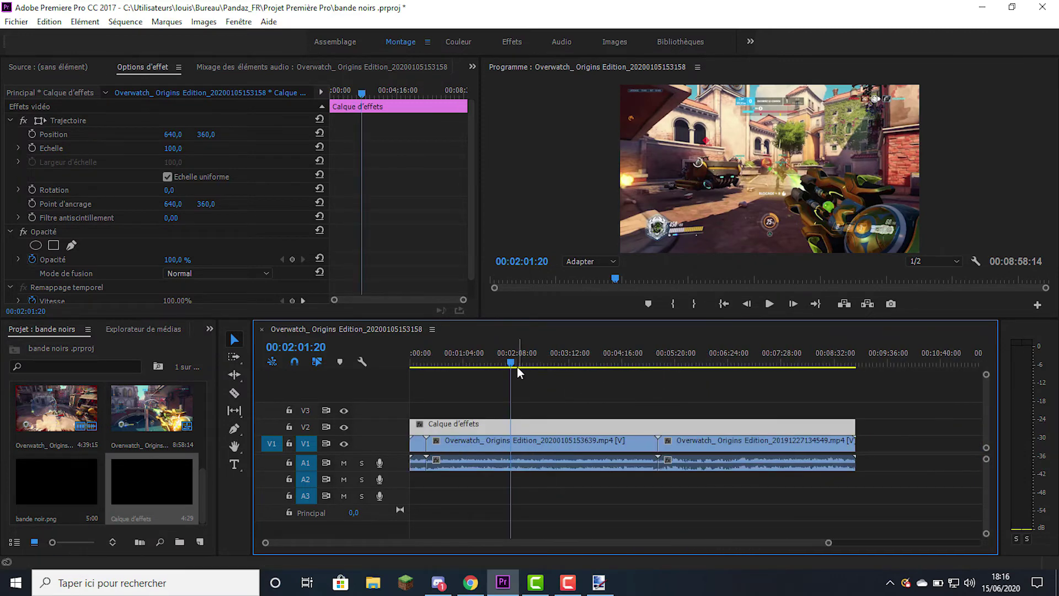
{"action": "left_click", "coordinate": [488, 392]}
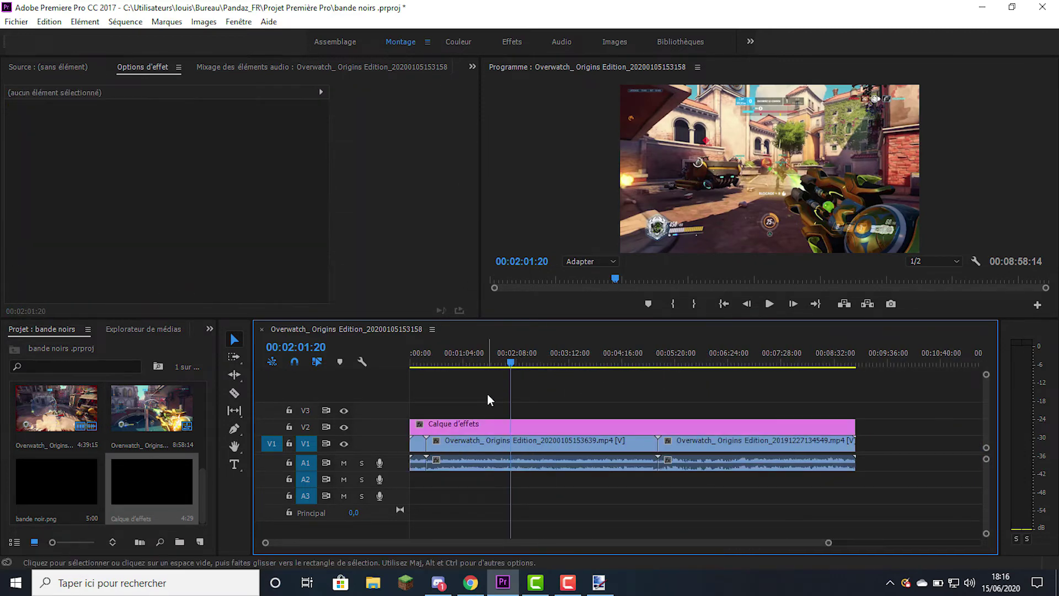
Step: Remove the Recadrage effect from the short first clip on V1
{"action": "left_click", "coordinate": [429, 361]}
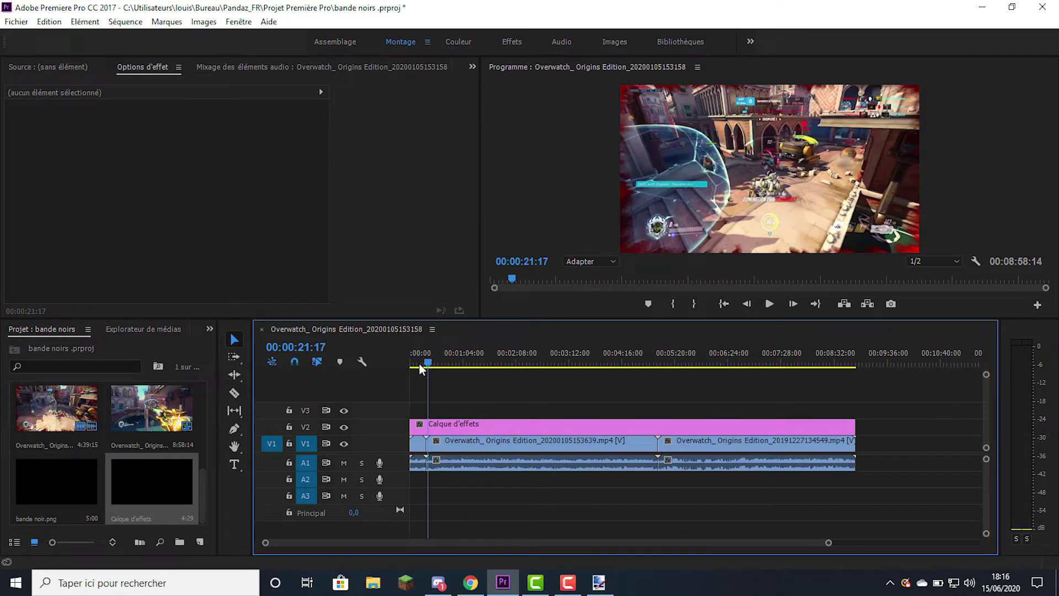
{"action": "left_click_drag", "start_coordinate": [434, 364], "coordinate": [416, 364]}
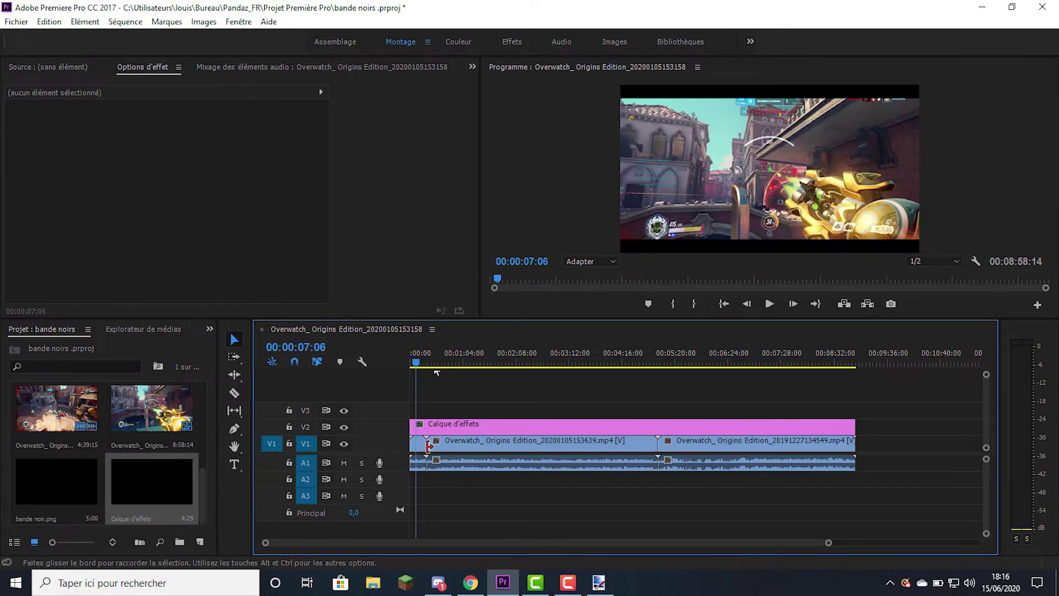
{"action": "left_click", "coordinate": [419, 449]}
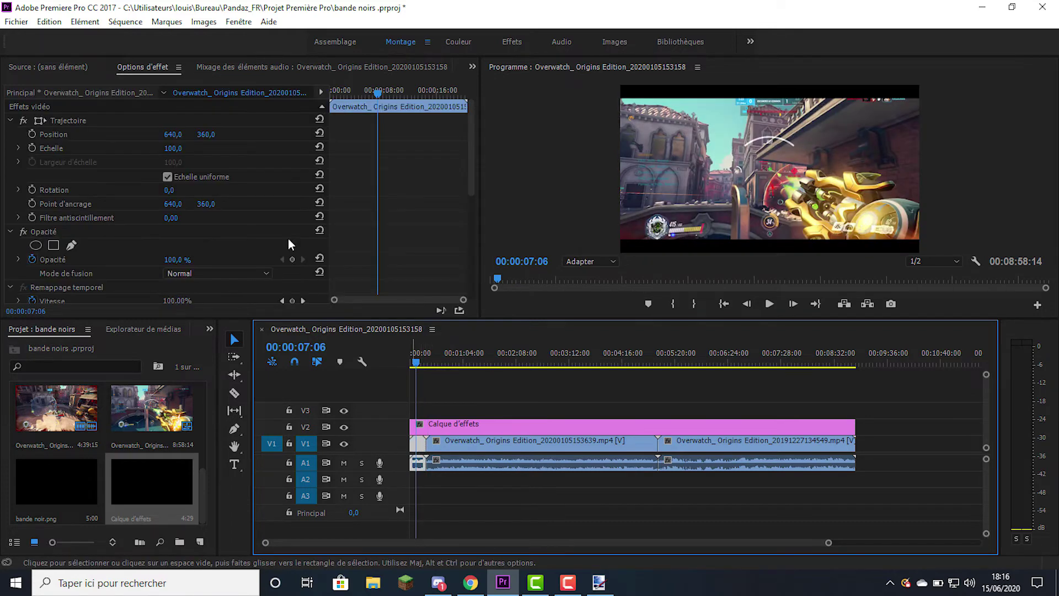
{"action": "scroll", "coordinate": [173, 215], "scroll_direction": "down", "scroll_amount": 3}
{"action": "scroll", "coordinate": [111, 221], "scroll_direction": "down", "scroll_amount": 1}
{"action": "left_click", "coordinate": [55, 210]}
{"action": "right_click", "coordinate": [57, 204]}
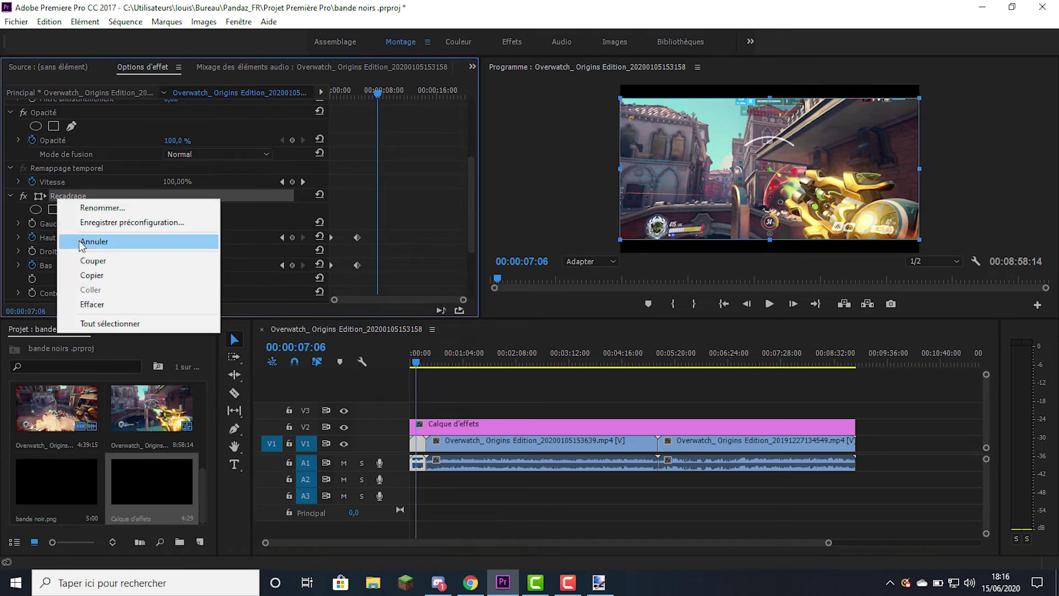
{"action": "left_click", "coordinate": [50, 306]}
{"action": "left_click", "coordinate": [47, 330]}
{"action": "key", "text": "ctrl+w"}
{"action": "left_click", "coordinate": [479, 414]}
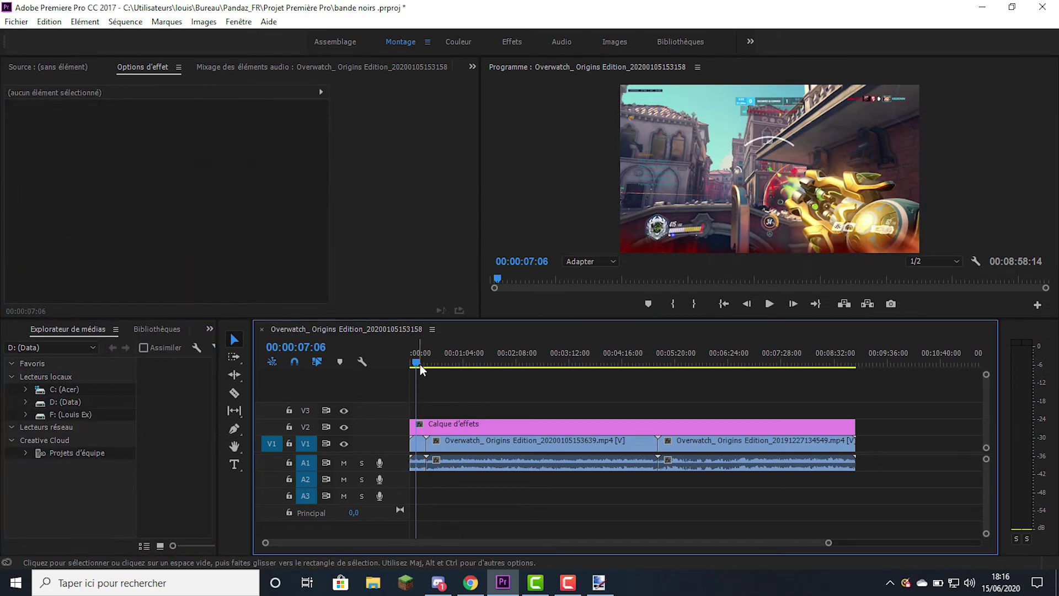
{"action": "left_click", "coordinate": [420, 441]}
{"action": "left_click", "coordinate": [390, 408]}
Step: Apply the Recadrage video effect to the Calque d'effets adjustment layer on V2
{"action": "left_click", "coordinate": [507, 369]}
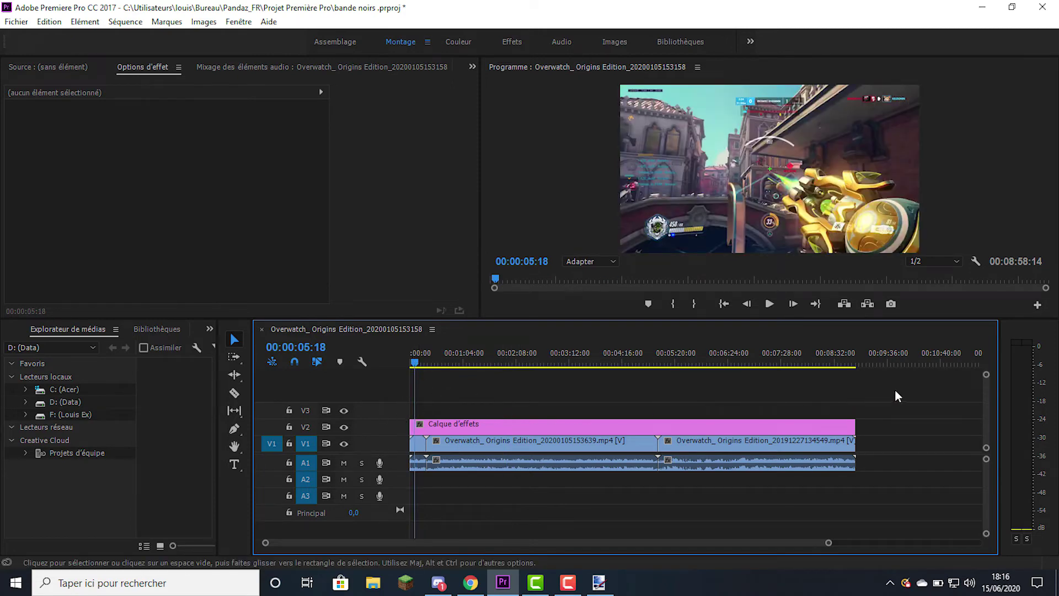
{"action": "left_click", "coordinate": [524, 364]}
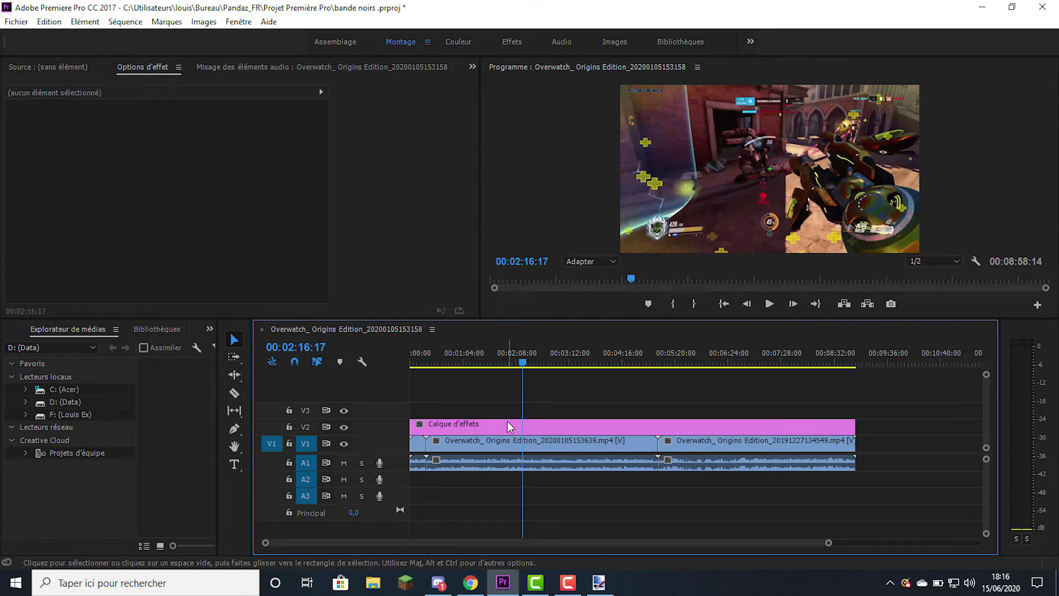
{"action": "left_click", "coordinate": [137, 331]}
{"action": "left_click", "coordinate": [137, 330]}
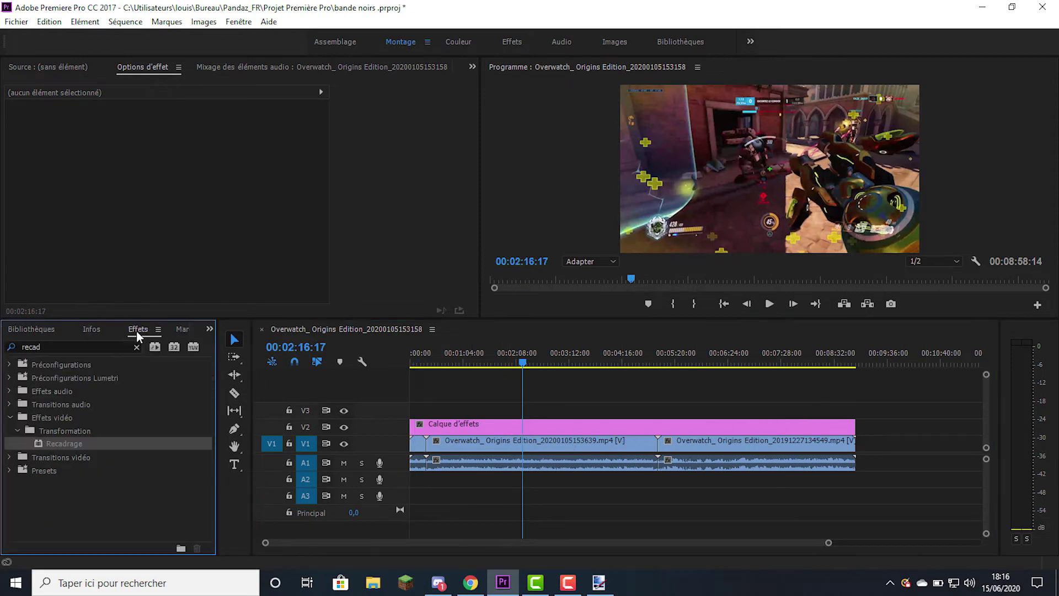
{"action": "left_click_drag", "start_coordinate": [113, 444], "coordinate": [473, 429]}
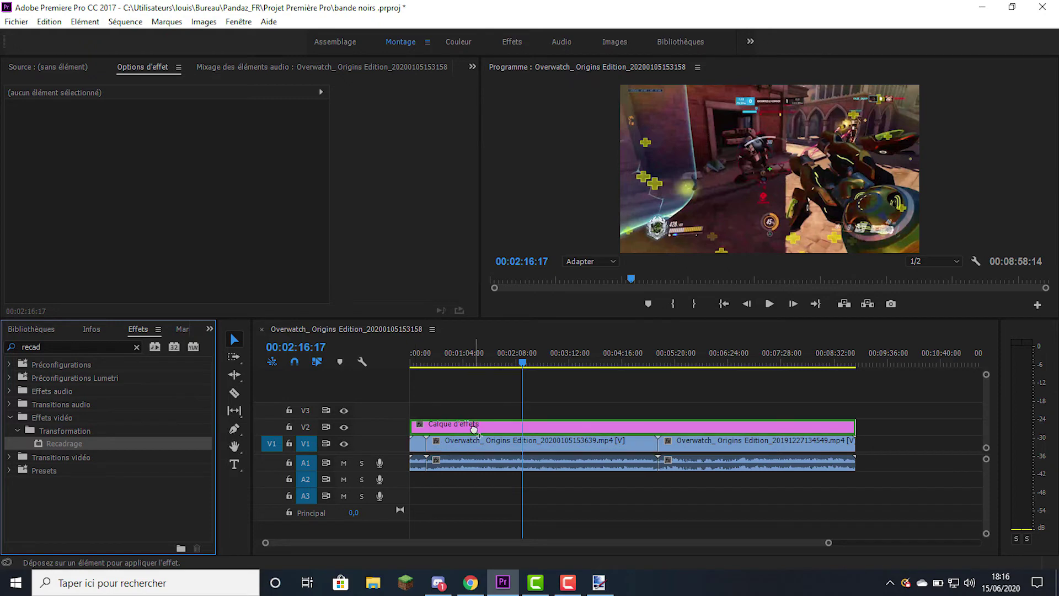
{"action": "scroll", "coordinate": [204, 200], "scroll_direction": "down", "scroll_amount": 4}
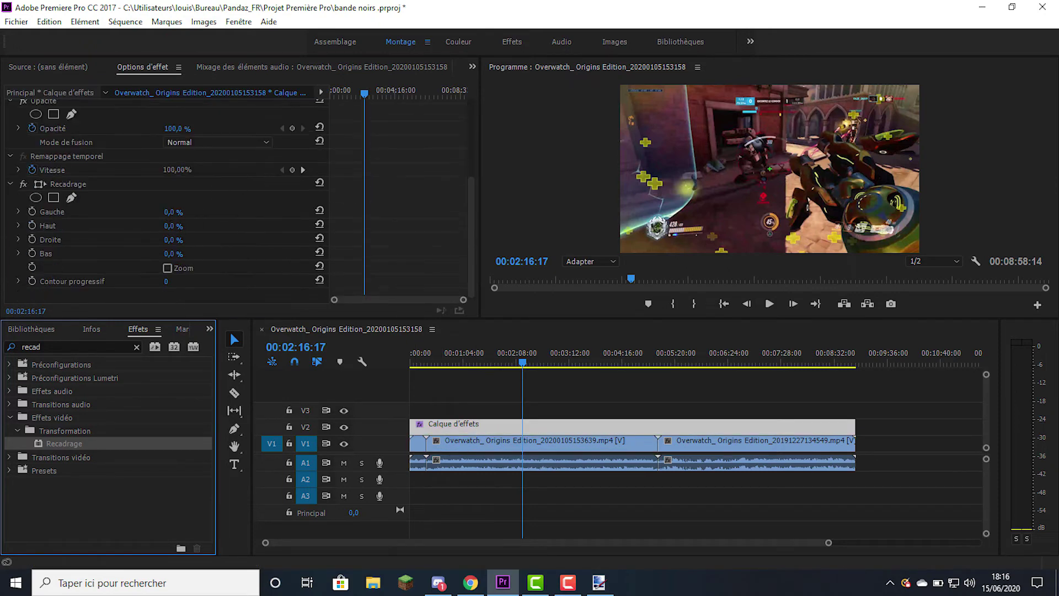
Step: Set the adjustment layer's Recadrage Haut and Bas values to 8 % each
{"action": "left_click", "coordinate": [180, 225]}
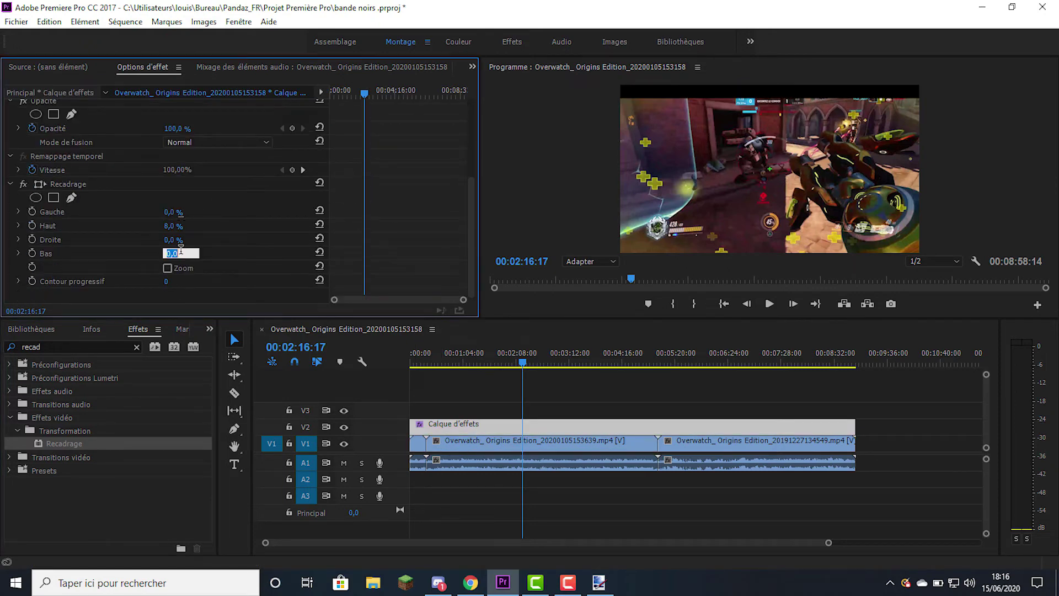
{"action": "type", "text": "8"}
{"action": "key", "text": "Tab"}
{"action": "key", "text": "Tab"}
{"action": "type", "text": "8"}
{"action": "key", "text": "Return"}
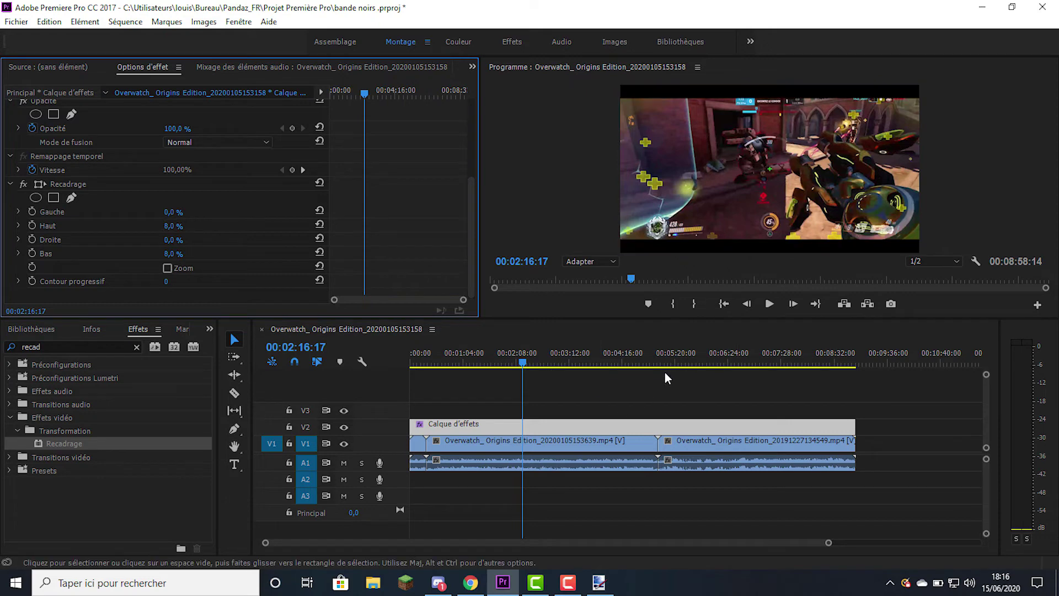
Step: Check the black bars at several points across the three clips and review the adjustment layer's Recadrage settings
{"action": "left_click", "coordinate": [750, 359]}
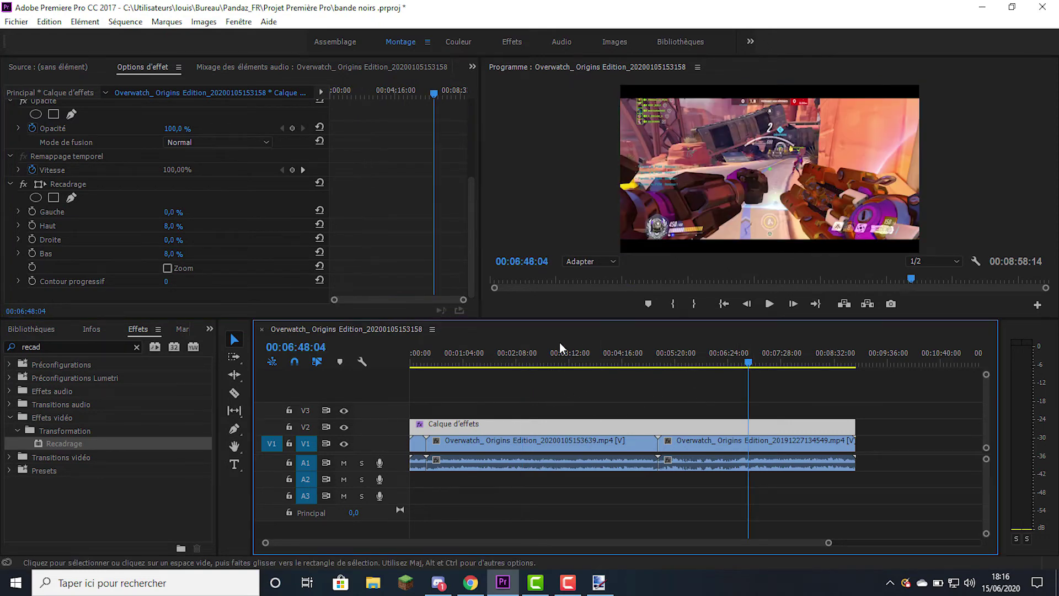
{"action": "left_click", "coordinate": [419, 359]}
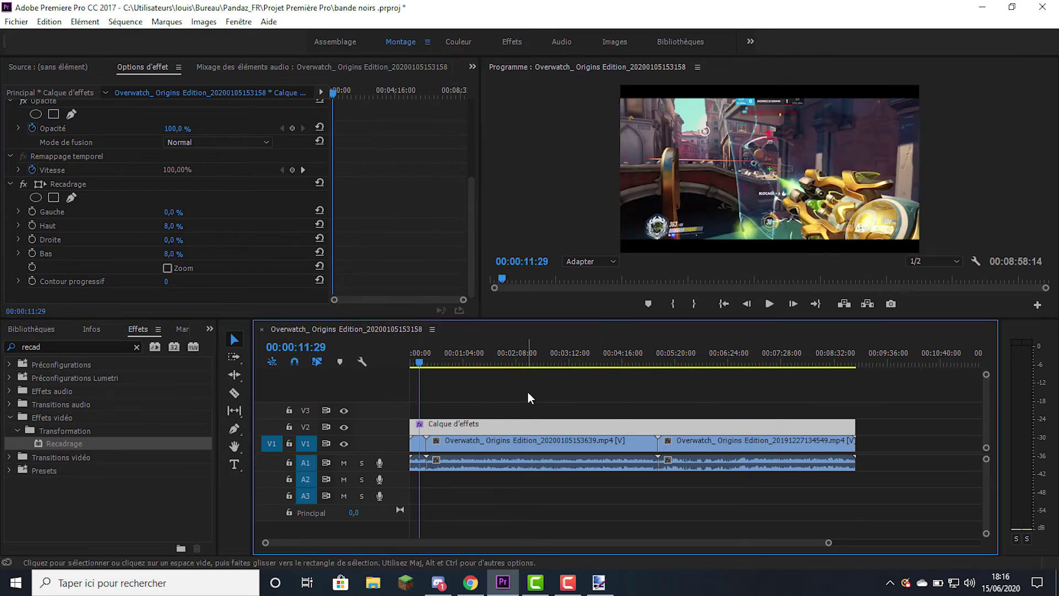
{"action": "left_click", "coordinate": [536, 363]}
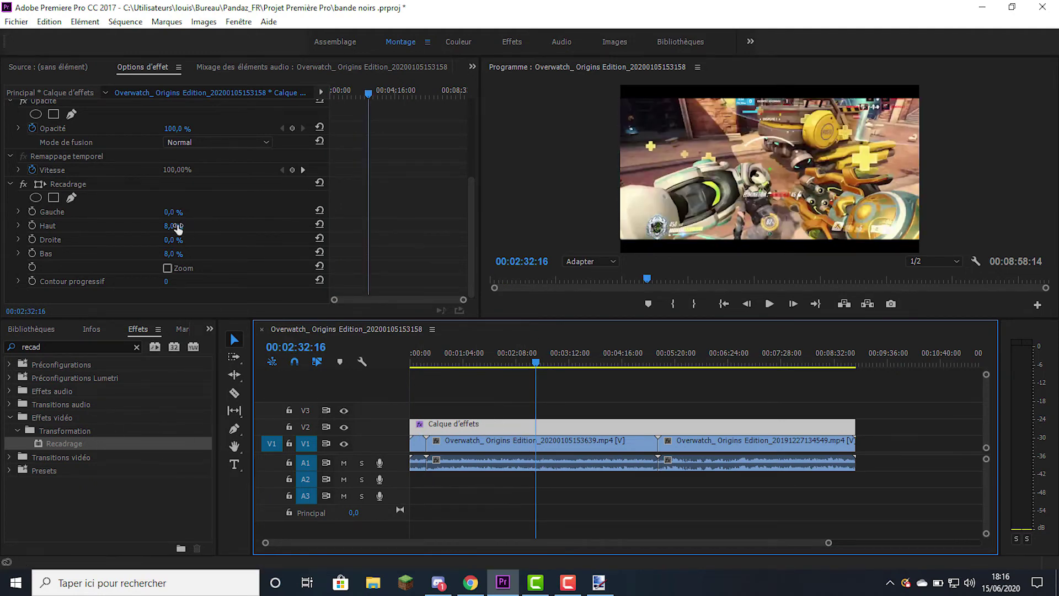
{"action": "left_click", "coordinate": [730, 364]}
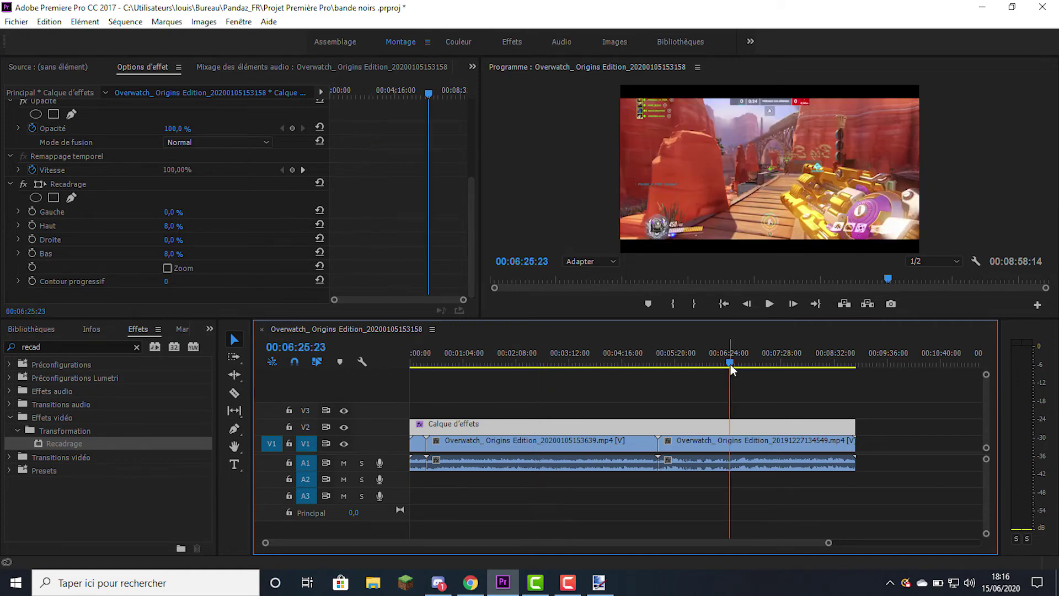
{"action": "left_click", "coordinate": [175, 226]}
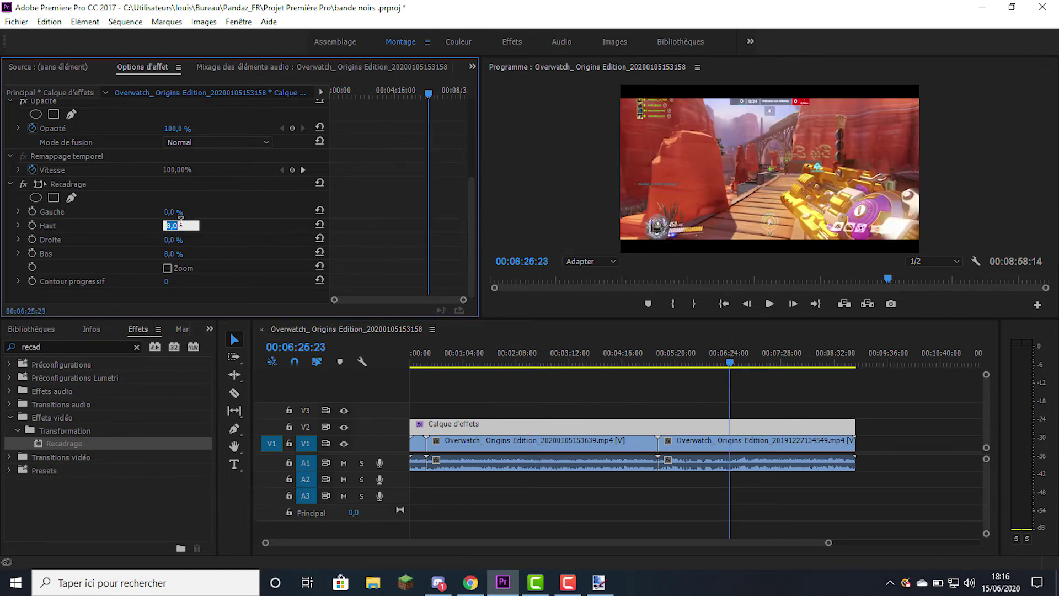
{"action": "left_click", "coordinate": [228, 225]}
{"action": "left_click", "coordinate": [696, 389]}
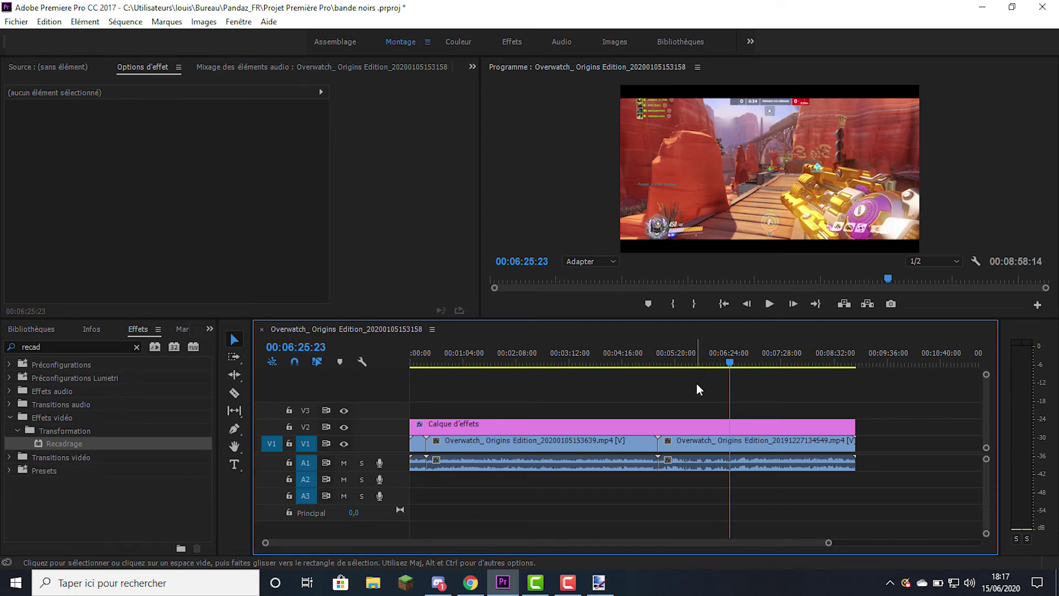
{"action": "left_click", "coordinate": [707, 426]}
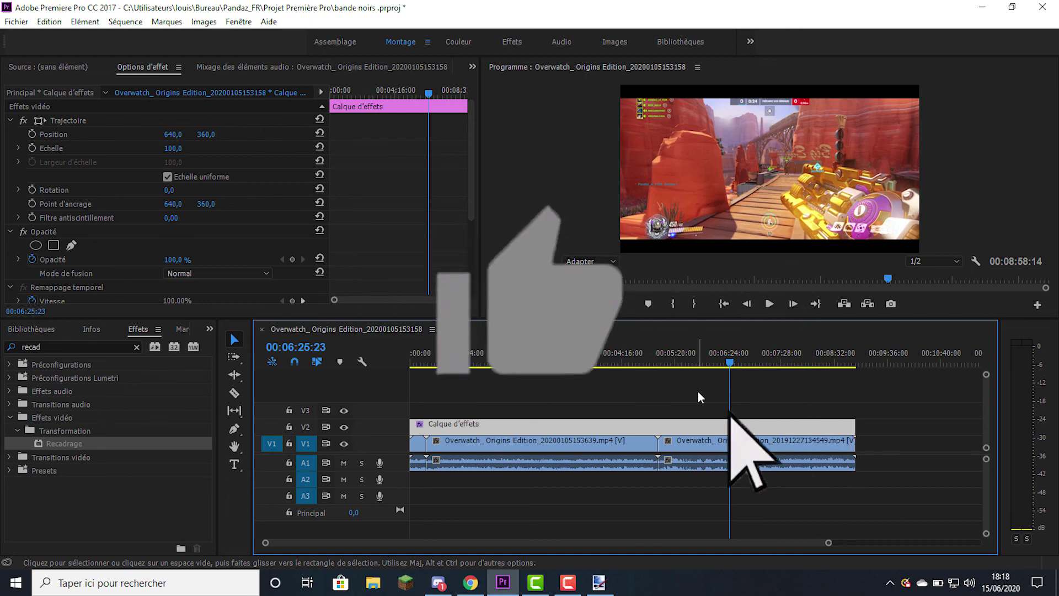
{"action": "left_click", "coordinate": [672, 357]}
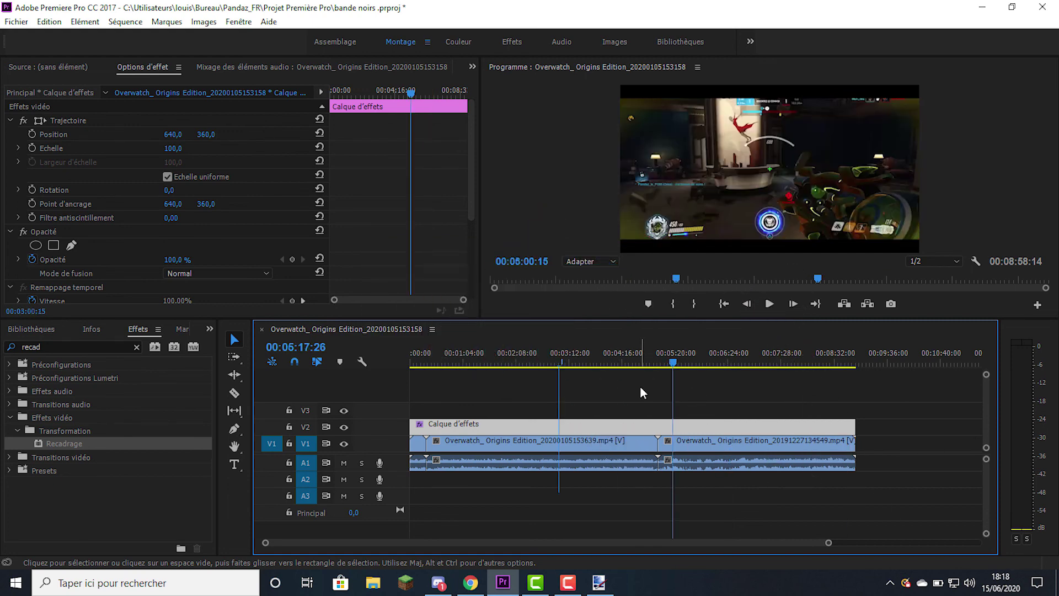